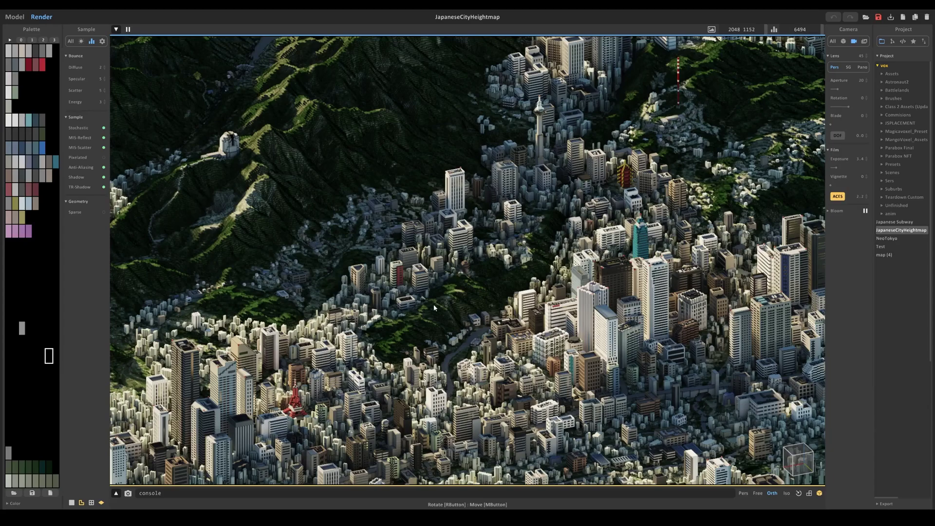
# Step: Load the Test city-and-mountain scene from the Project list
pyautogui.click(888, 246)
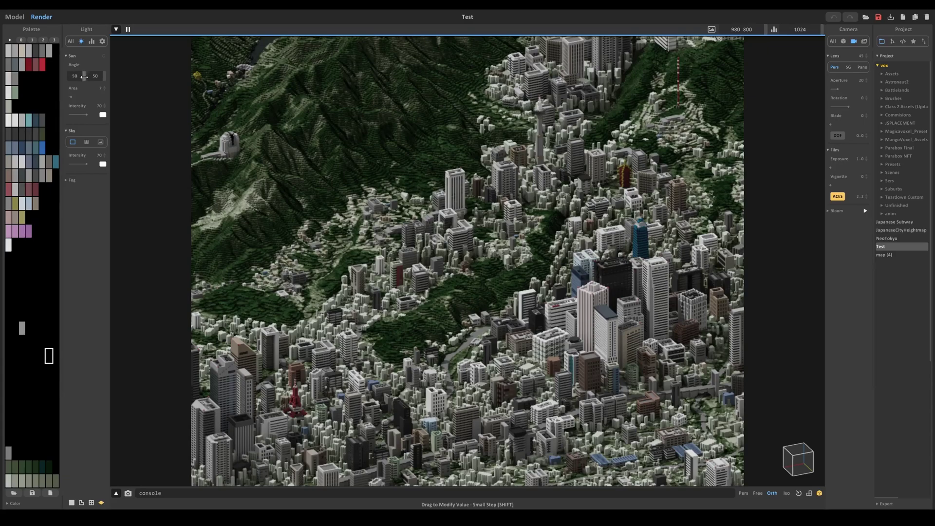
# Step: Set the sun angle to about 64° pitch and 243° yaw
pyautogui.moveTo(83, 76); pyautogui.dragTo(127, 81)
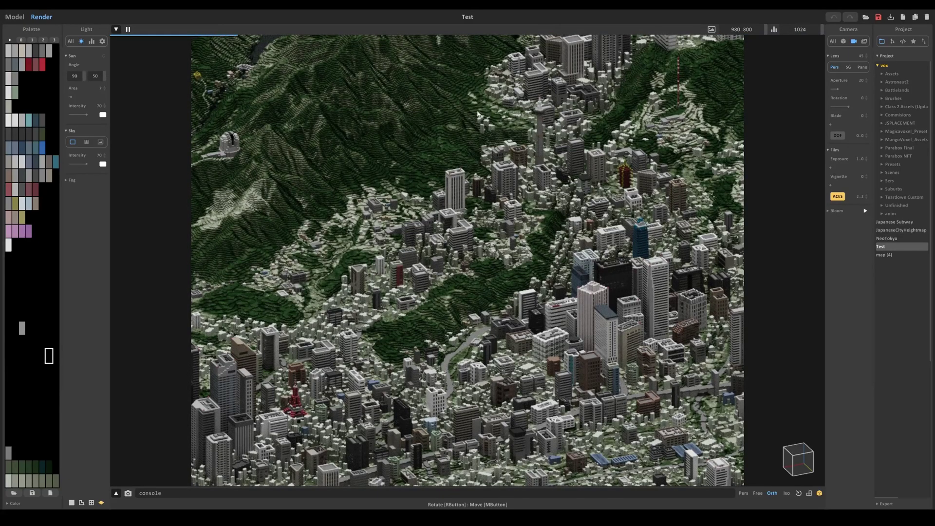
pyautogui.moveTo(83, 77); pyautogui.dragTo(47, 86)
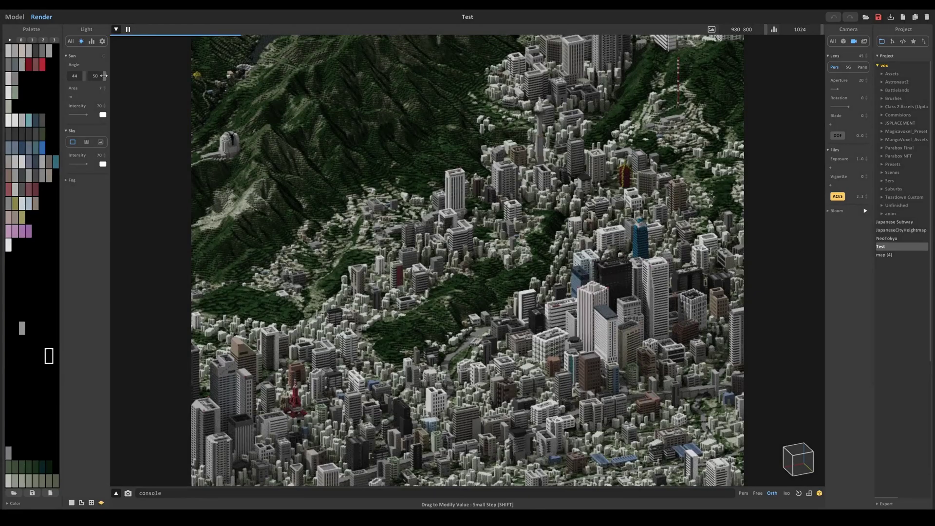
pyautogui.moveTo(104, 75); pyautogui.dragTo(261, 117)
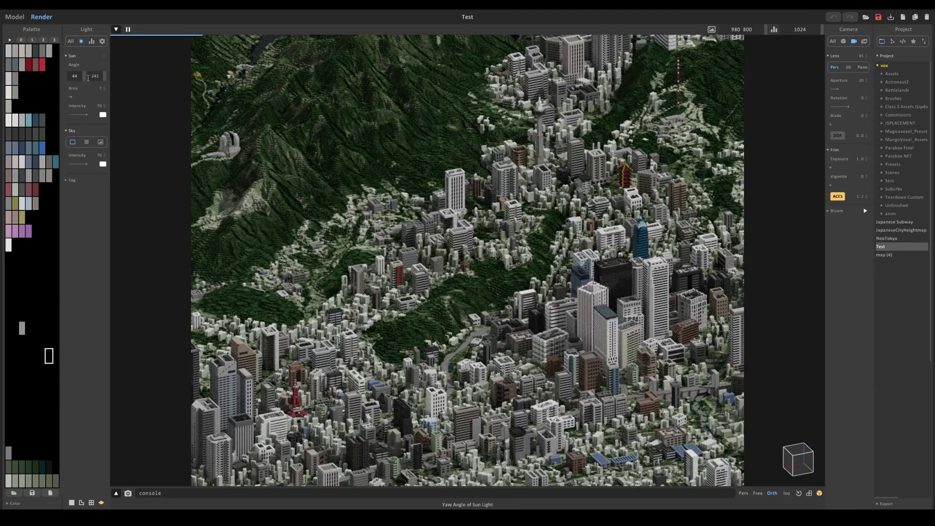
pyautogui.moveTo(85, 77); pyautogui.dragTo(103, 78)
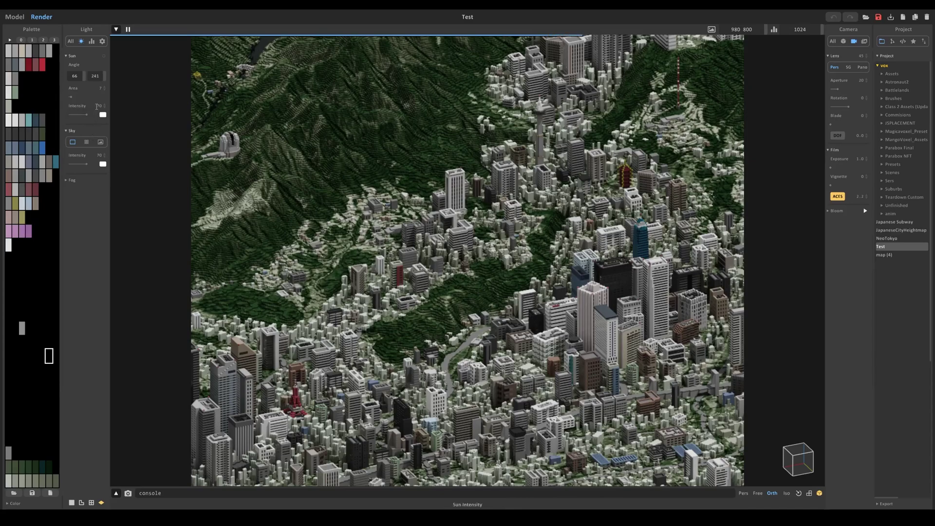
# Step: Set the Sun Intensity to exactly 155
pyautogui.moveTo(87, 114); pyautogui.dragTo(95, 115)
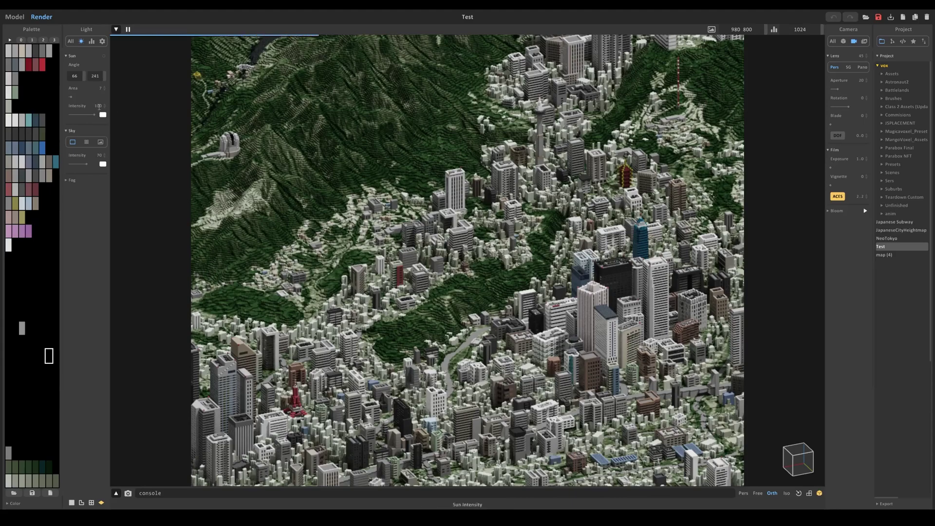
pyautogui.click(96, 105)
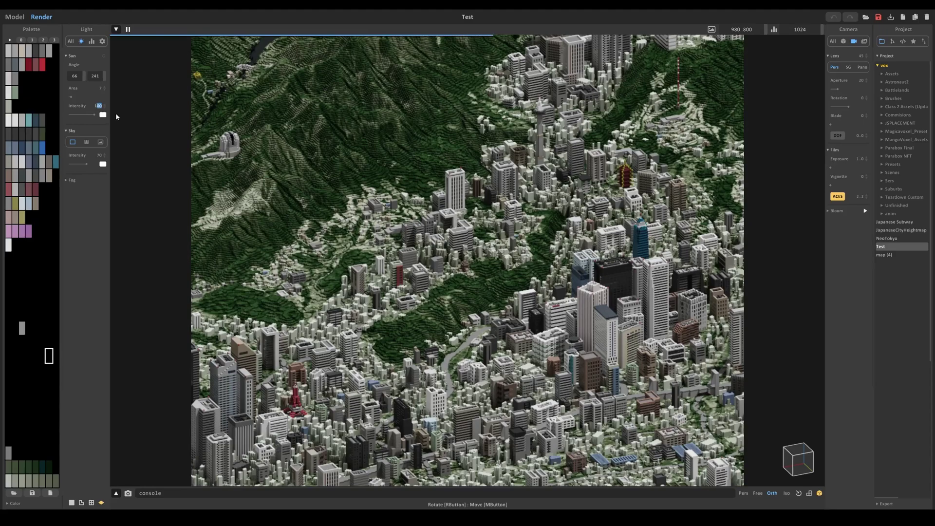
pyautogui.write('155')
pyautogui.press('Return')
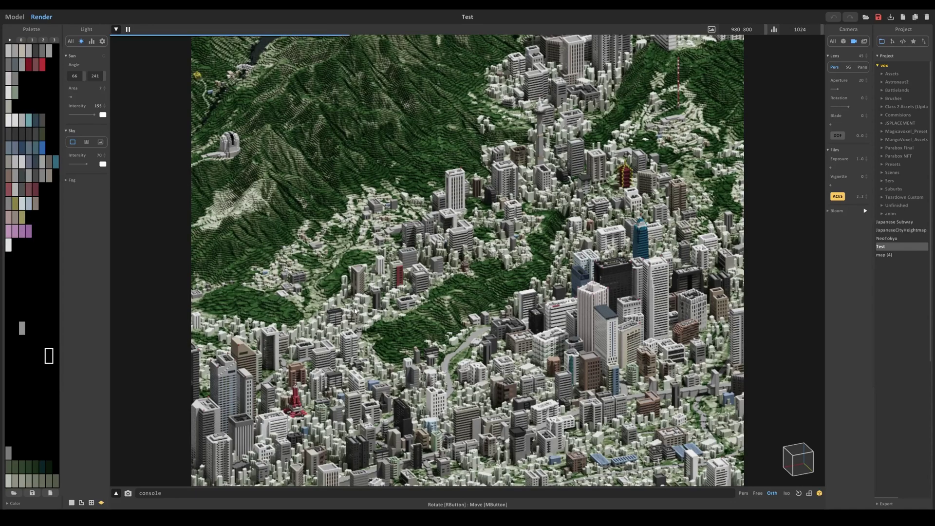
# Step: Preview a low perspective view, set Atmospheric Scattering sky, then return to overhead orthographic view
pyautogui.click(744, 493)
pyautogui.moveTo(545, 338); pyautogui.dragTo(465, 179, button='right')
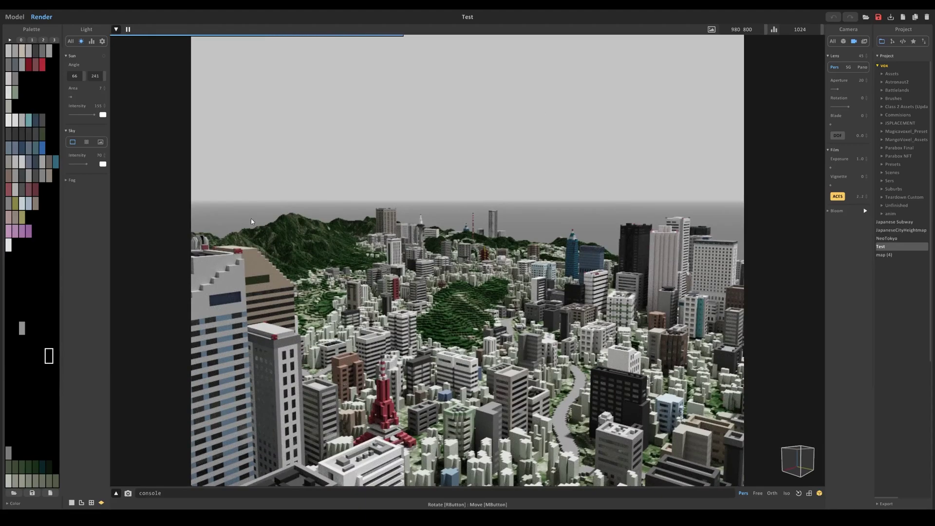
pyautogui.click(88, 144)
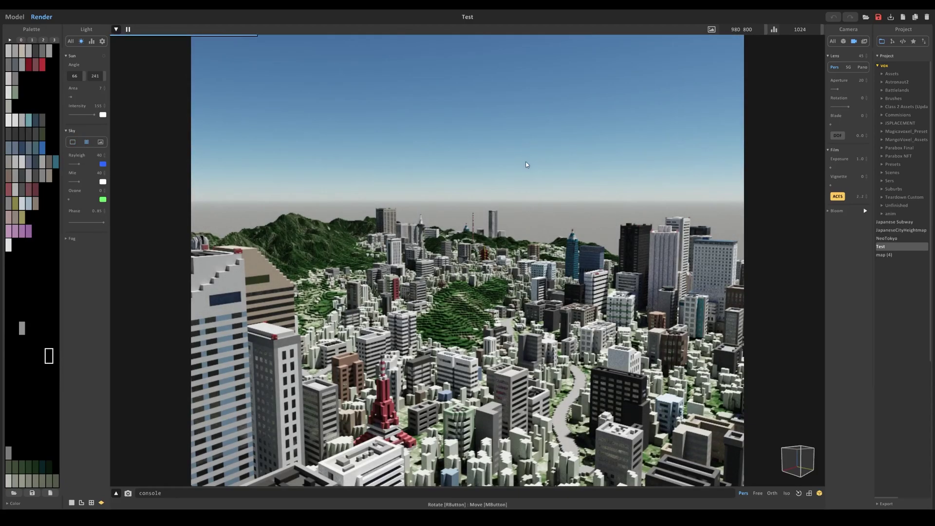
pyautogui.press('`')
pyautogui.moveTo(535, 279); pyautogui.dragTo(485, 342, button='right')
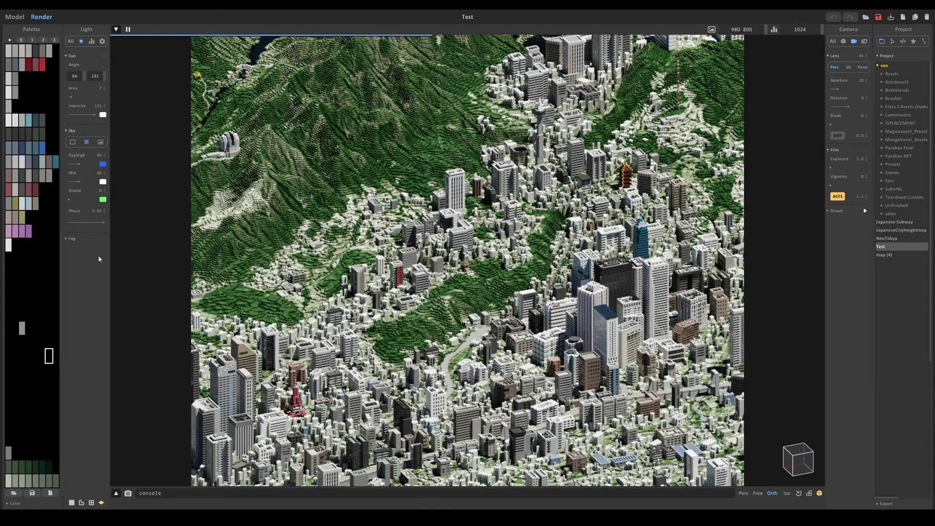
# Step: Enable MIS-Reflect, MIS-Scatter and TR-Shadow in the Sample settings
pyautogui.click(91, 41)
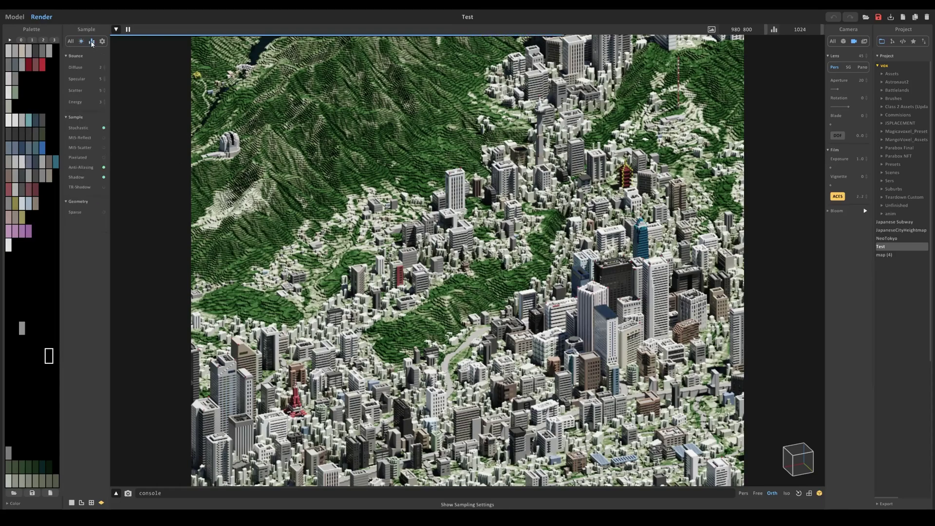
pyautogui.click(104, 138)
pyautogui.click(104, 147)
pyautogui.click(104, 188)
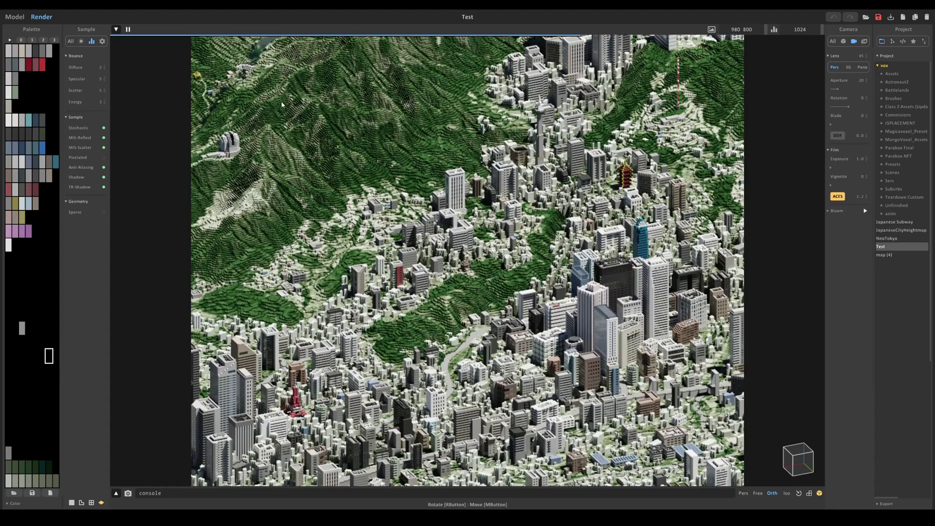
# Step: Compare the lake with the samplers toggled off, re-enable all three, and reframe the city
pyautogui.moveTo(291, 130); pyautogui.dragTo(408, 266, button='right')
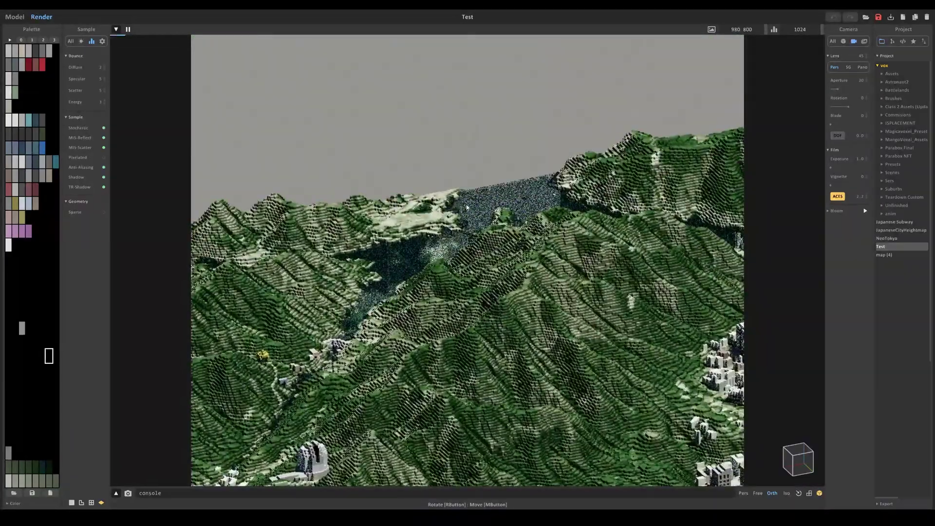
pyautogui.click(104, 187)
pyautogui.click(104, 138)
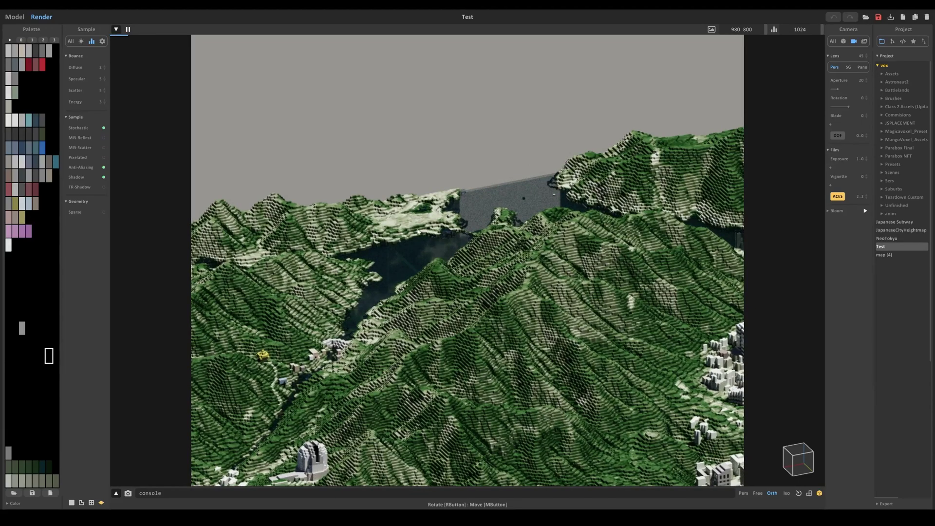
pyautogui.click(104, 138)
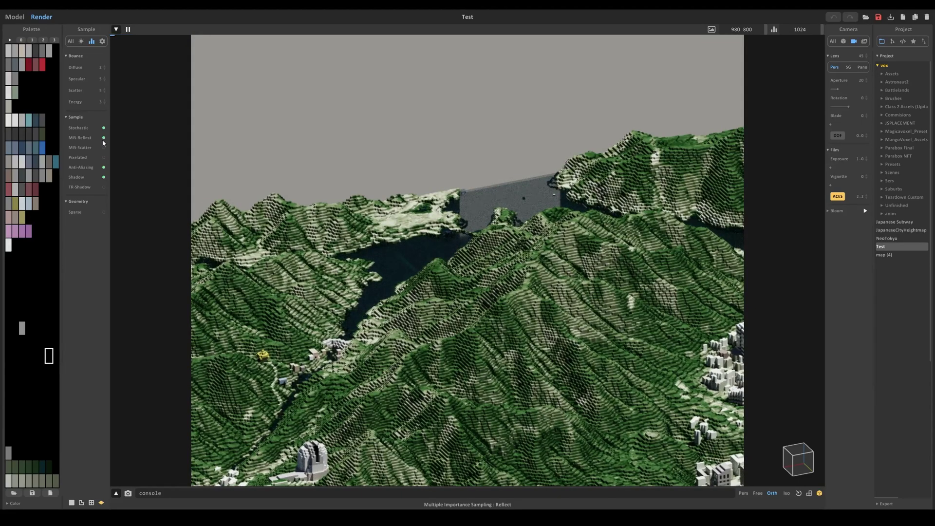
pyautogui.click(104, 148)
pyautogui.click(104, 187)
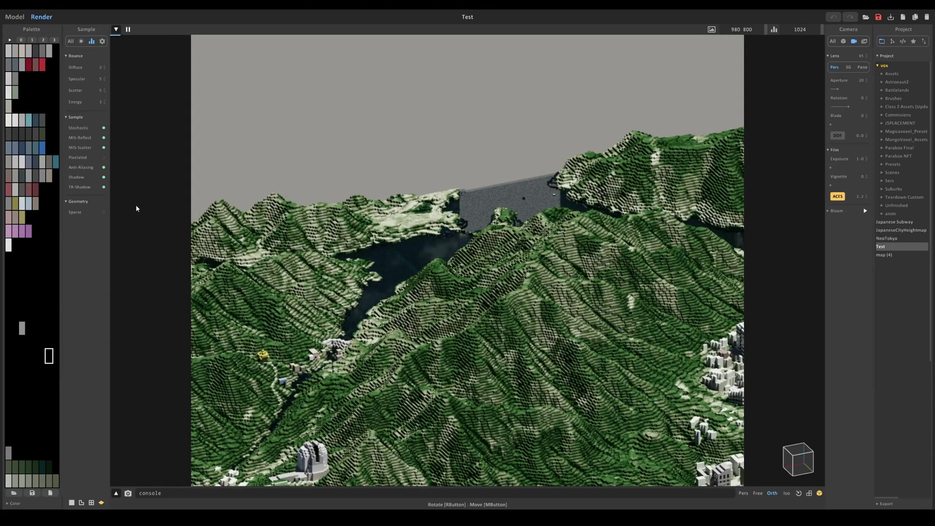
pyautogui.moveTo(517, 448); pyautogui.dragTo(377, 130, button='middle')
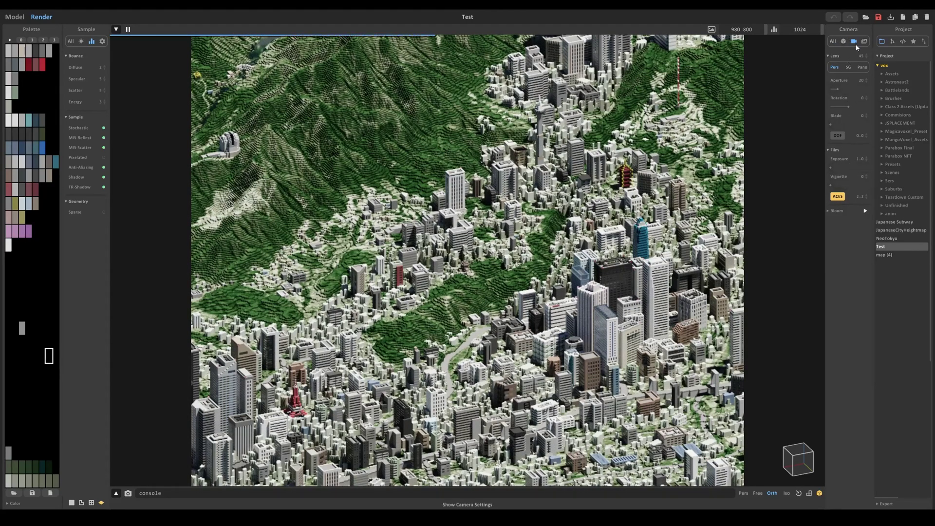
# Step: Raise film exposure to 1.5 and nudge the Vignette slider
pyautogui.moveTo(832, 168); pyautogui.dragTo(832, 169)
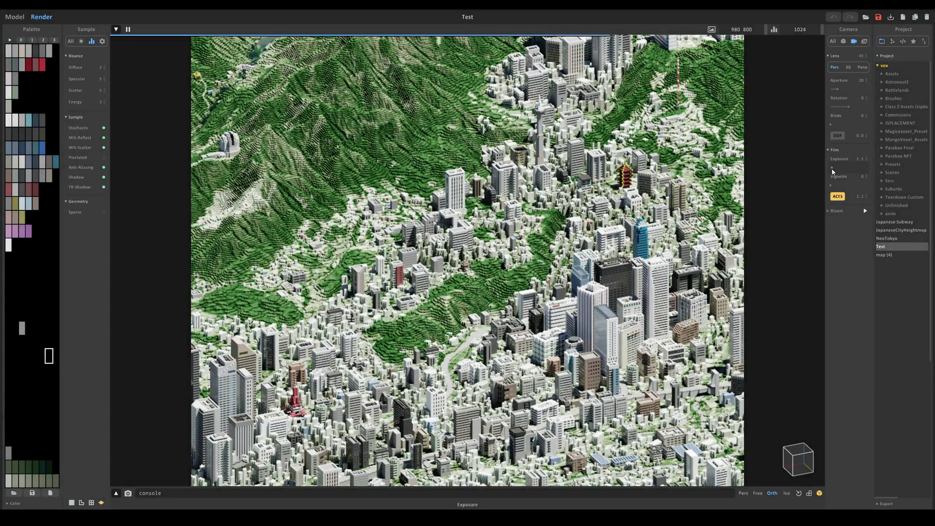
pyautogui.moveTo(831, 185); pyautogui.dragTo(836, 186)
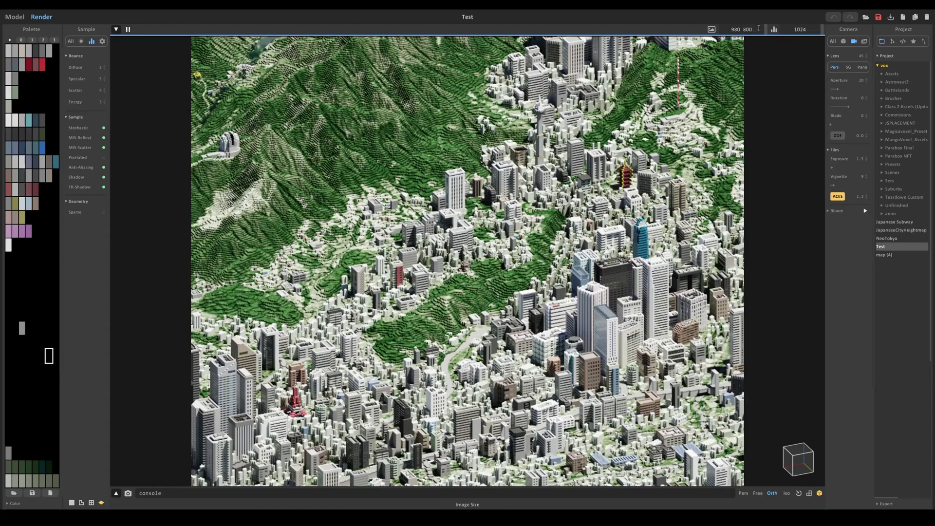
# Step: Set the render size to 1920 × 1080, then enlarge it to 2048 × 1152
pyautogui.moveTo(760, 29); pyautogui.dragTo(730, 30)
pyautogui.write('1920 1080')
pyautogui.press('Return')
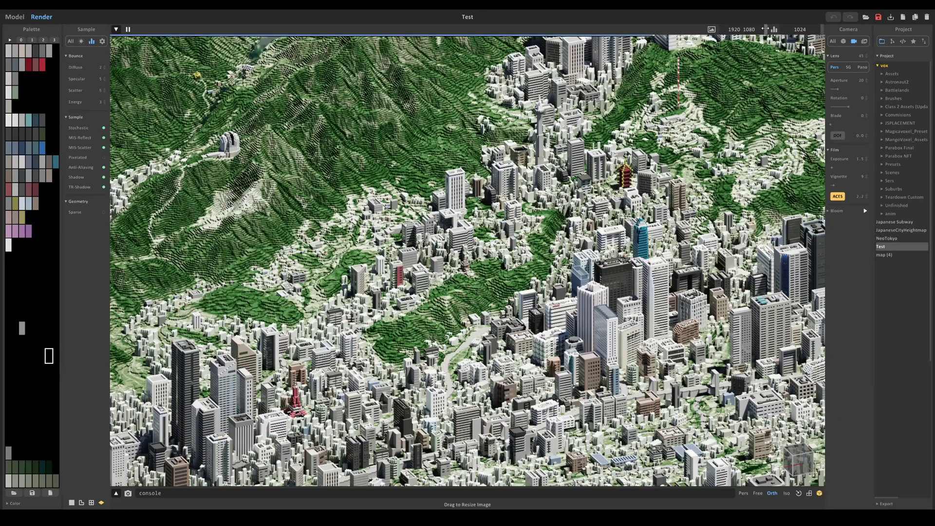
pyautogui.moveTo(765, 28); pyautogui.dragTo(766, 28)
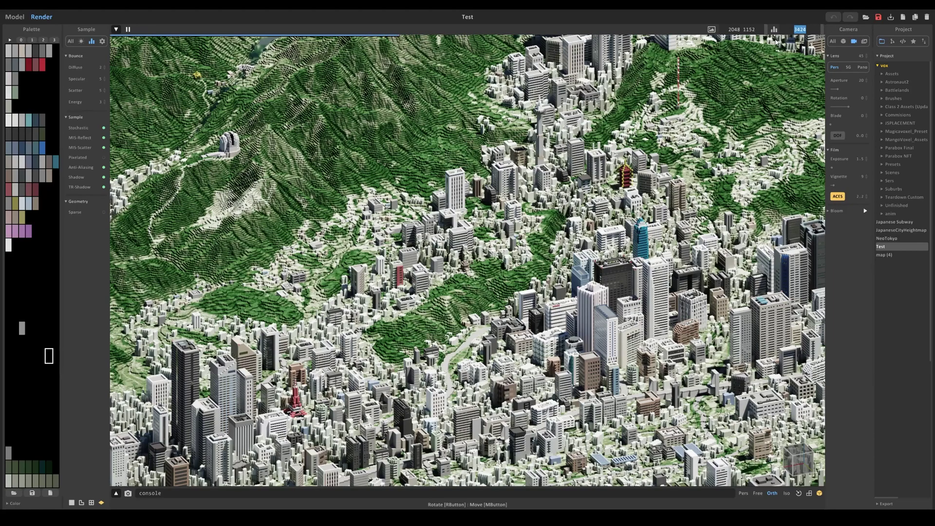
# Step: Enter 99999 as the sample count so the render keeps refining
pyautogui.write('9999999')
pyautogui.press('Return')
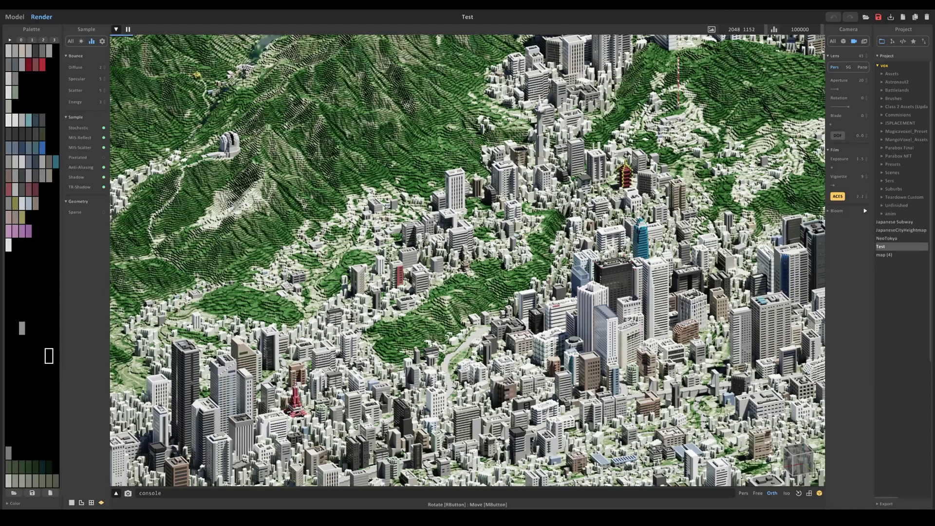
# Step: Open the sun's colour picker and try a saturated warm orange
pyautogui.click(81, 41)
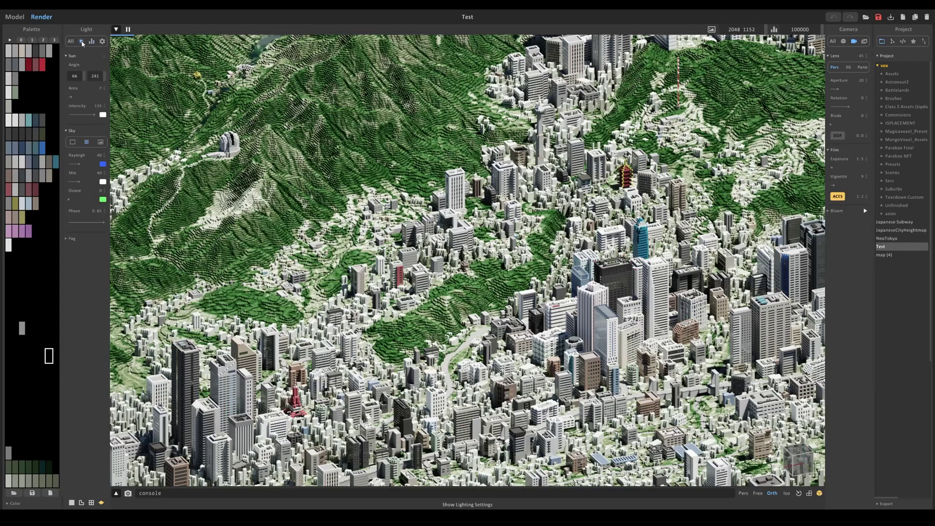
pyautogui.click(103, 114)
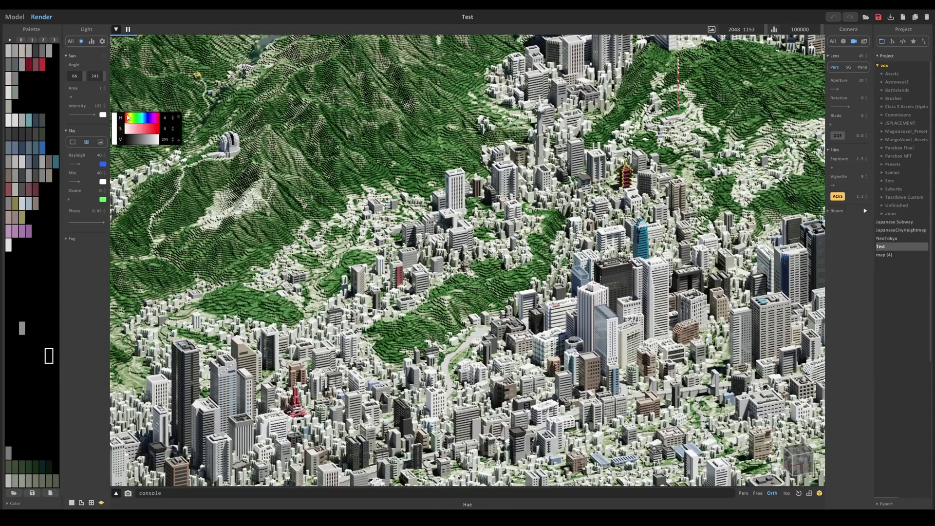
pyautogui.click(129, 118)
pyautogui.click(150, 131)
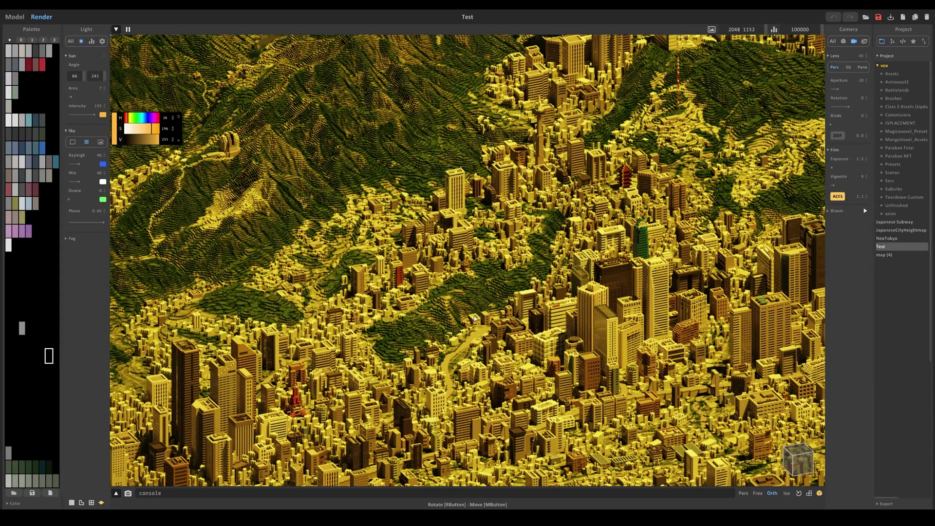
# Step: Retune the sun colour to pale blue, hue around 205 and saturation near 48
pyautogui.click(125, 130)
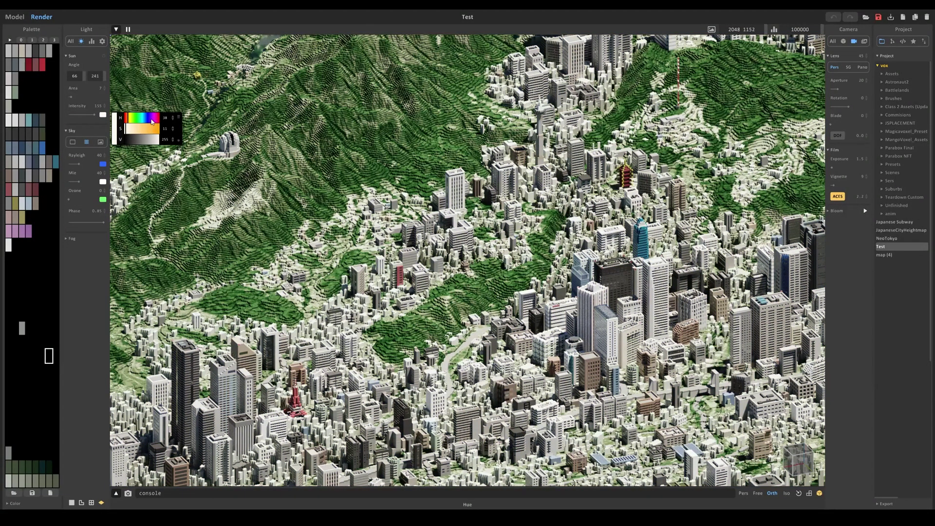
pyautogui.click(147, 119)
pyautogui.click(133, 130)
pyautogui.moveTo(132, 130); pyautogui.dragTo(128, 131)
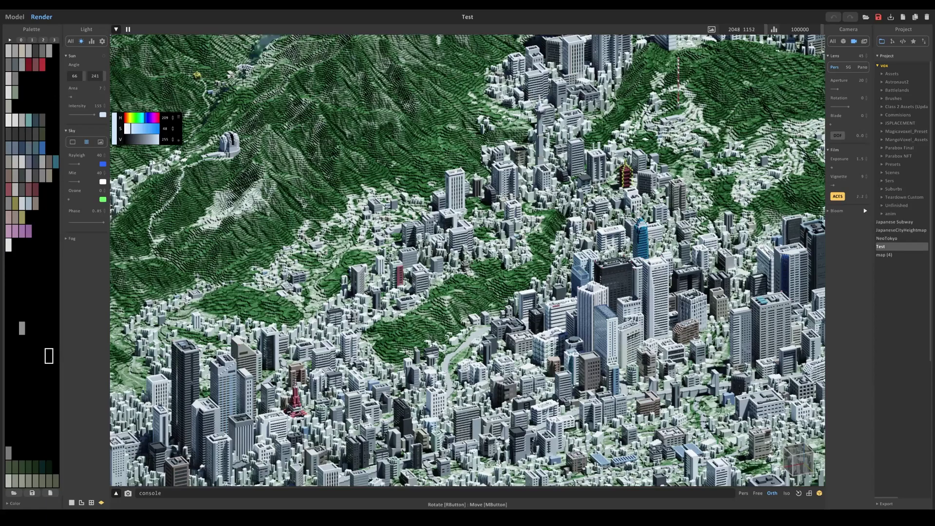
pyautogui.click(144, 120)
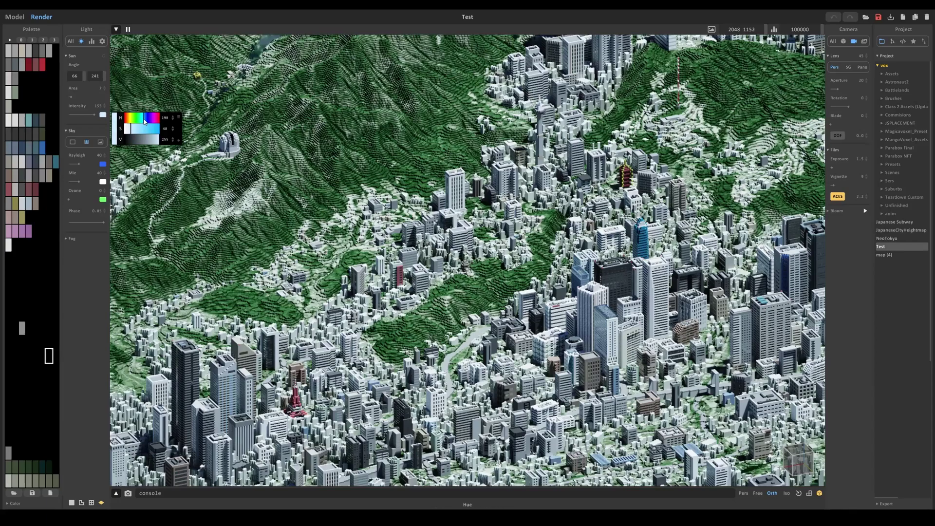
pyautogui.click(146, 120)
# Step: Try the sun overhead, then settle its pitch lower at 56 with yaw 243
pyautogui.moveTo(85, 77); pyautogui.dragTo(79, 77)
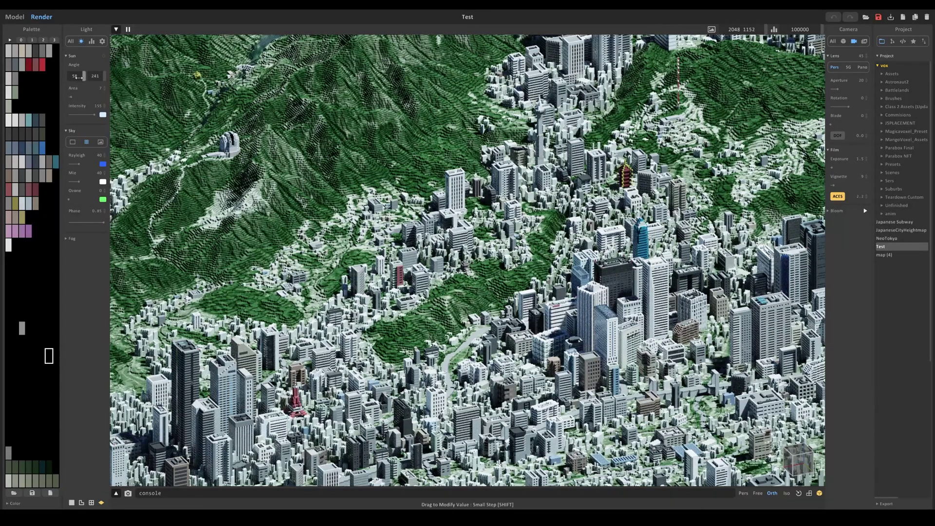
pyautogui.moveTo(79, 77); pyautogui.dragTo(76, 77)
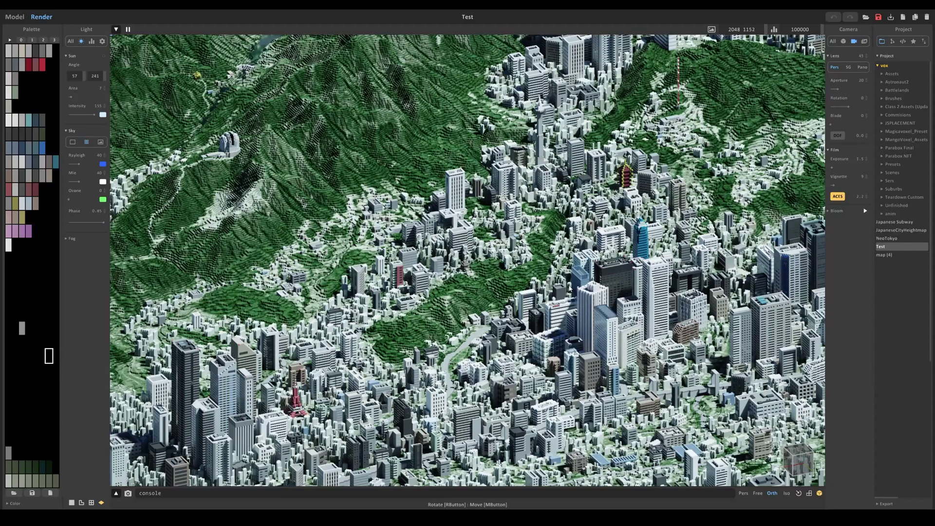
pyautogui.keyDown('ctrl'); pyautogui.moveTo(353, 242); pyautogui.dragTo(353, 205, button='right'); pyautogui.keyUp('ctrl')
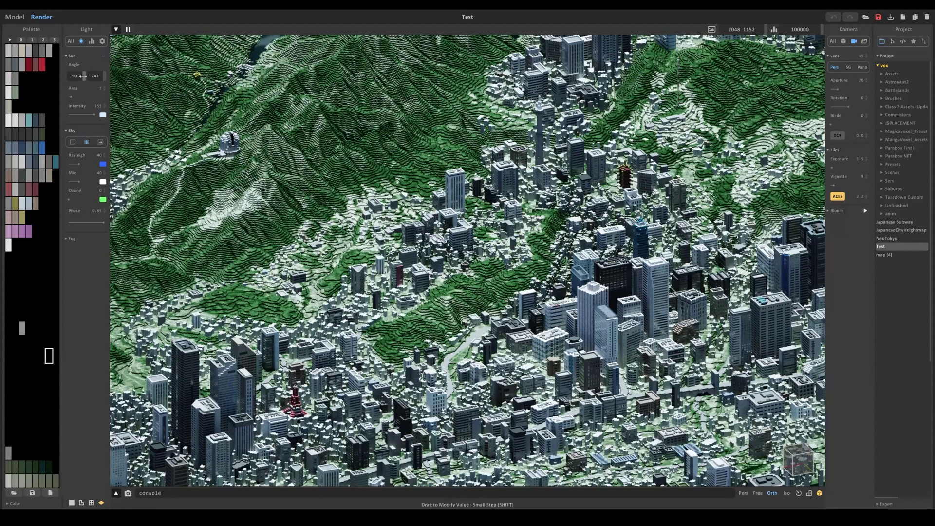
pyautogui.moveTo(74, 76); pyautogui.dragTo(55, 79)
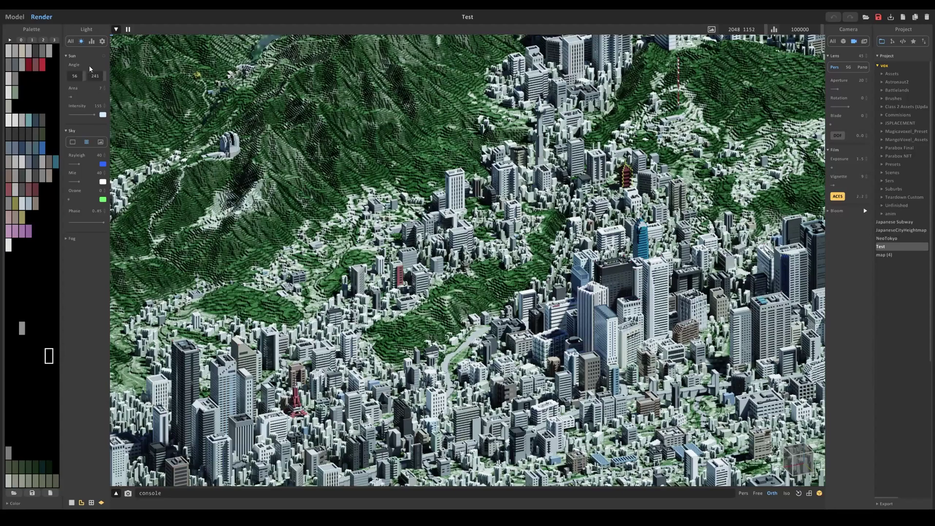
# Step: Expand the Edge display settings, set edge width to 0.05 and edge colour to black
pyautogui.click(102, 42)
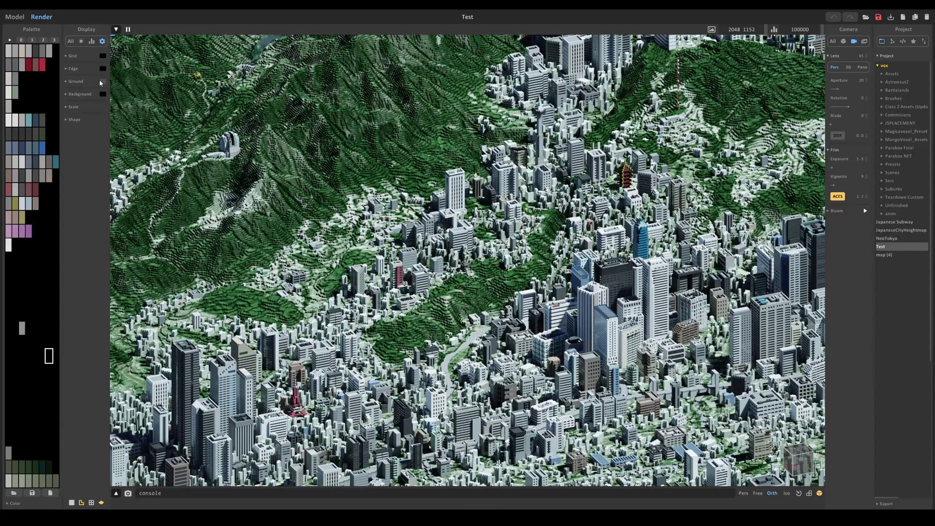
pyautogui.click(71, 69)
pyautogui.doubleClick(99, 80)
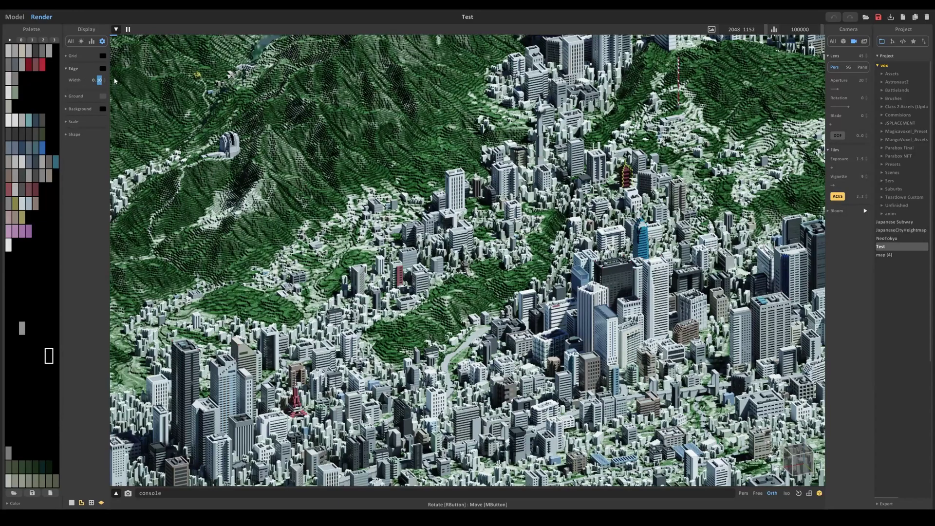
pyautogui.write('50')
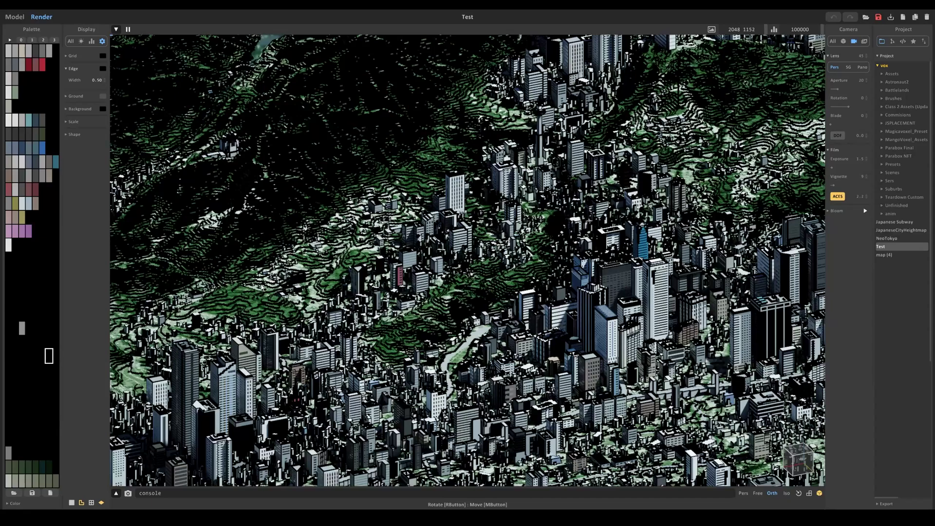
pyautogui.doubleClick(100, 80)
pyautogui.write('05')
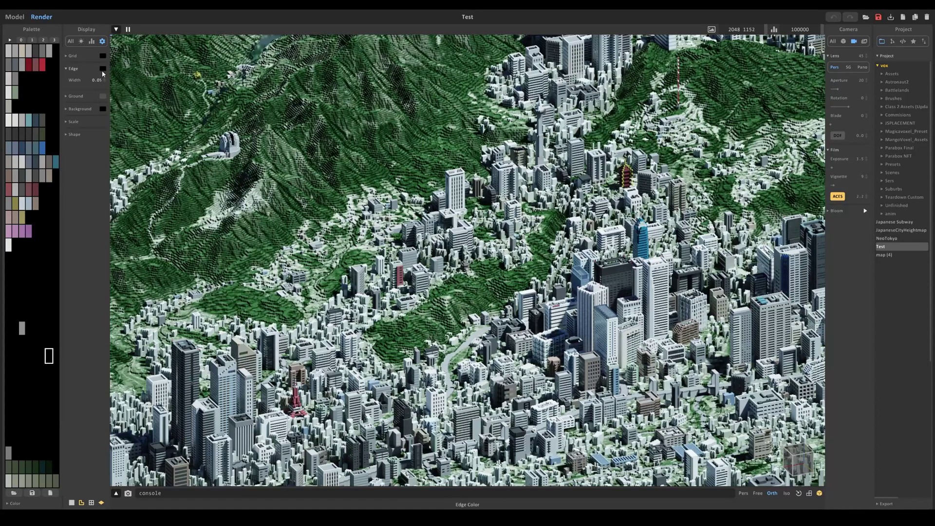
pyautogui.click(102, 68)
pyautogui.click(152, 95)
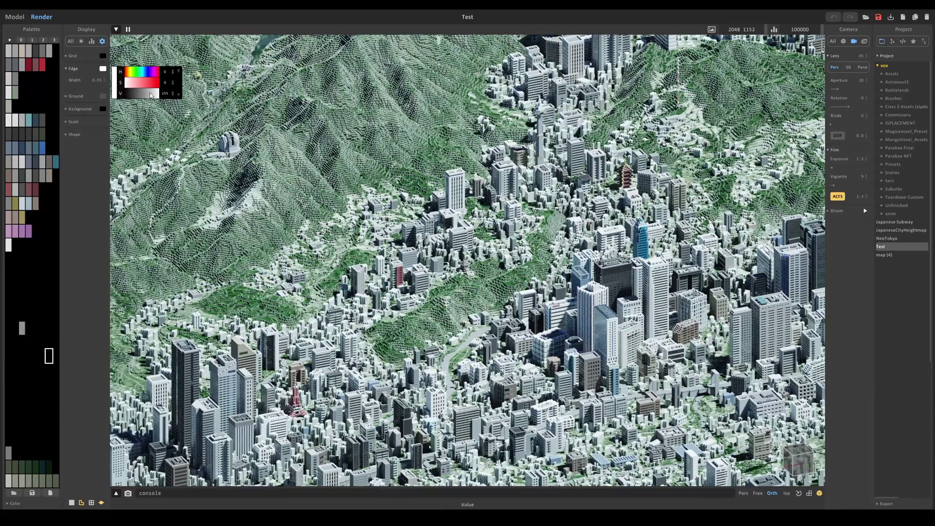
pyautogui.moveTo(151, 96); pyautogui.dragTo(104, 100)
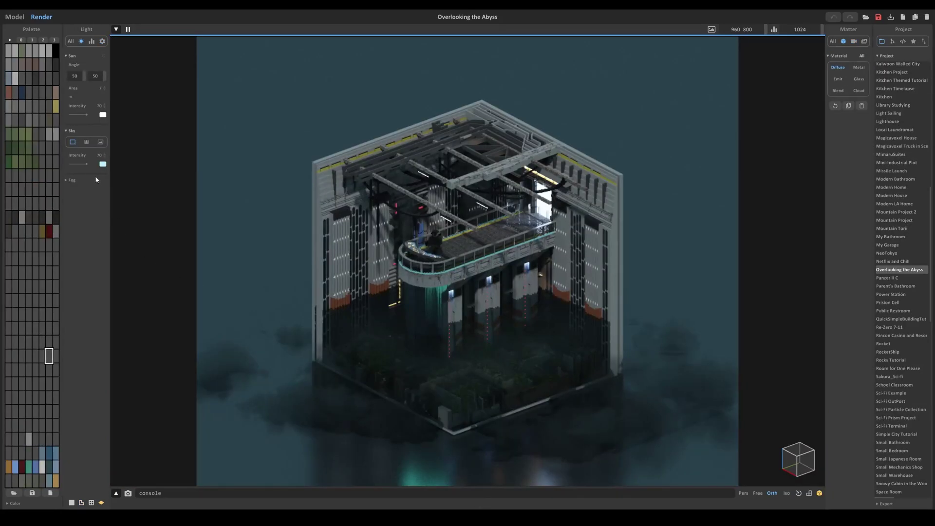
# Step: Change the Abyss scene's sky colour swatch from light cyan to white
pyautogui.click(103, 163)
pyautogui.click(125, 179)
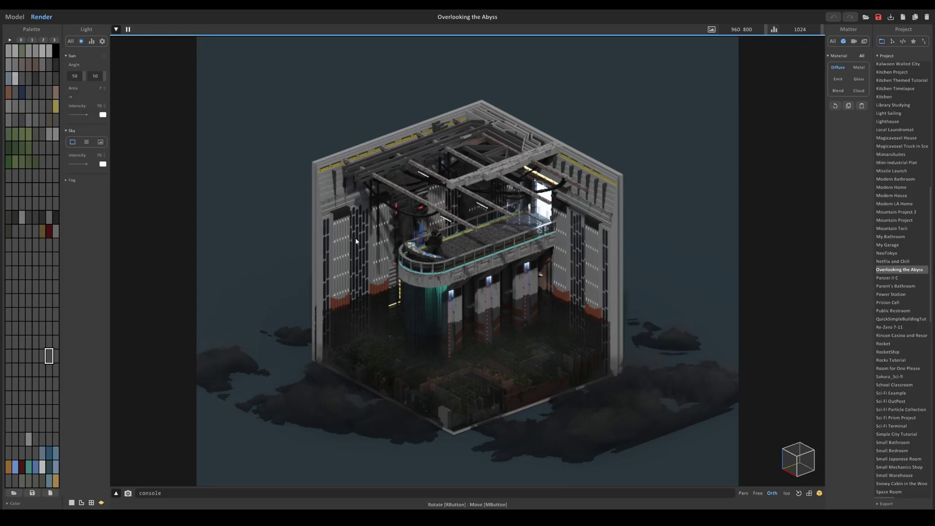
# Step: Raise the sun intensity to 500, then replace it with 155
pyautogui.moveTo(86, 115); pyautogui.dragTo(94, 117)
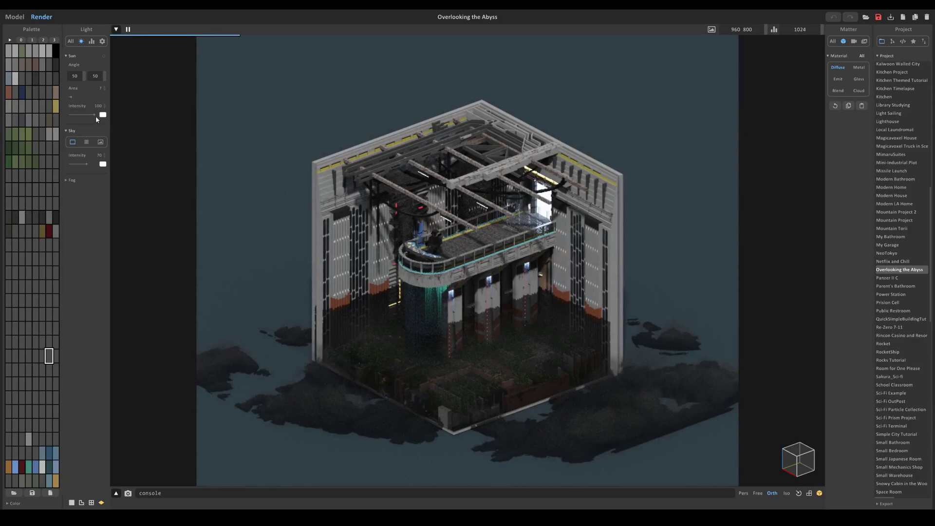
pyautogui.click(97, 106)
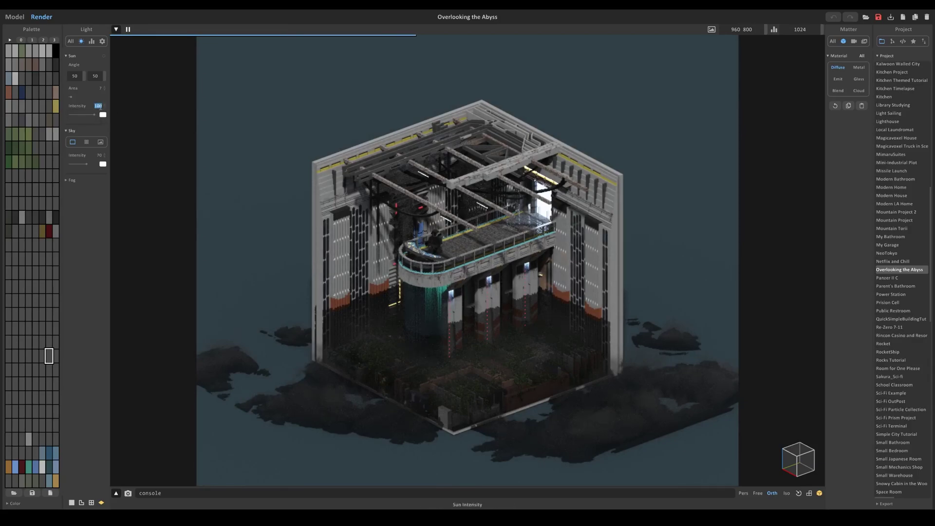
pyautogui.write('5')
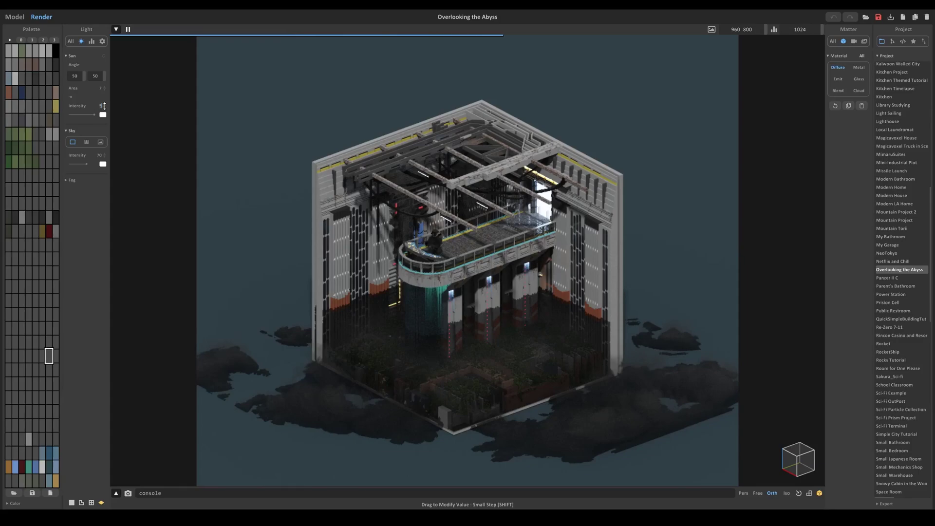
pyautogui.write('000')
pyautogui.press('Return')
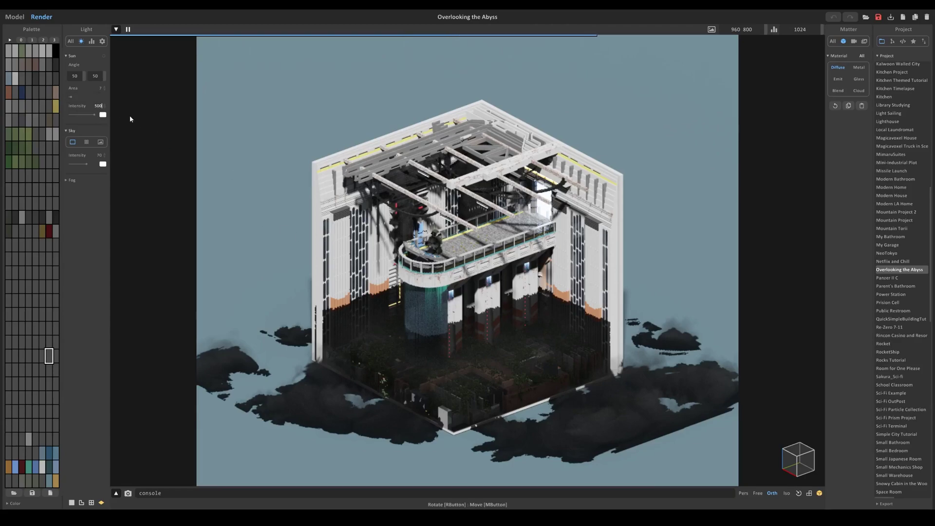
pyautogui.hotkey('ctrl', 'a')
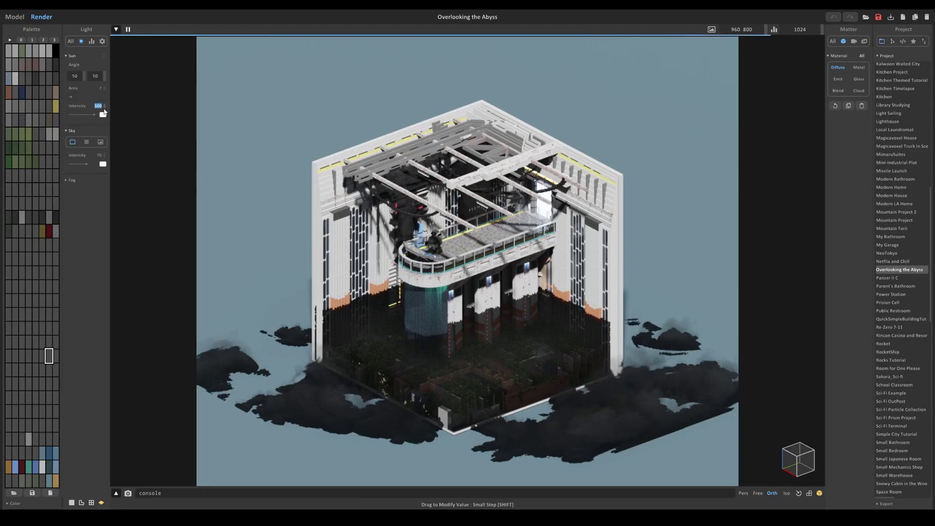
pyautogui.write('155')
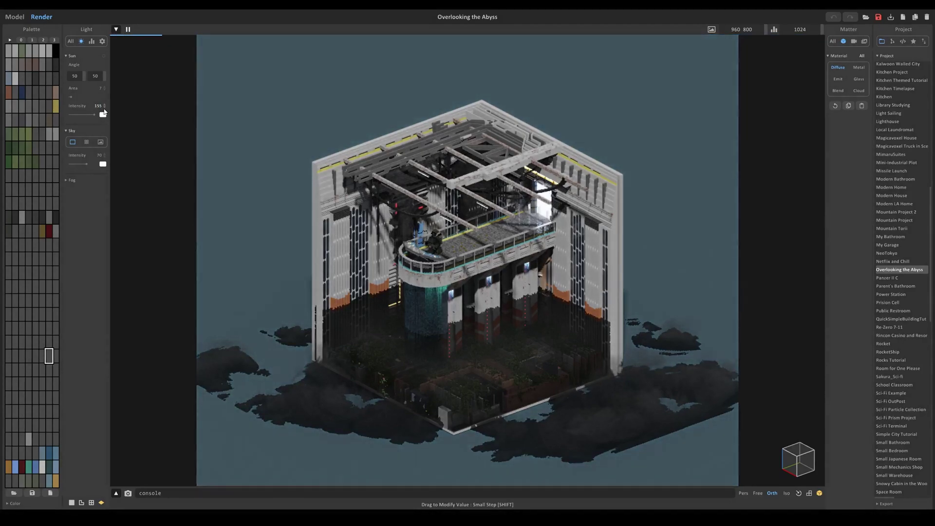
# Step: Use Atmospheric Scattering sky and set the sun angle to about 1° pitch, 337° yaw
pyautogui.click(86, 142)
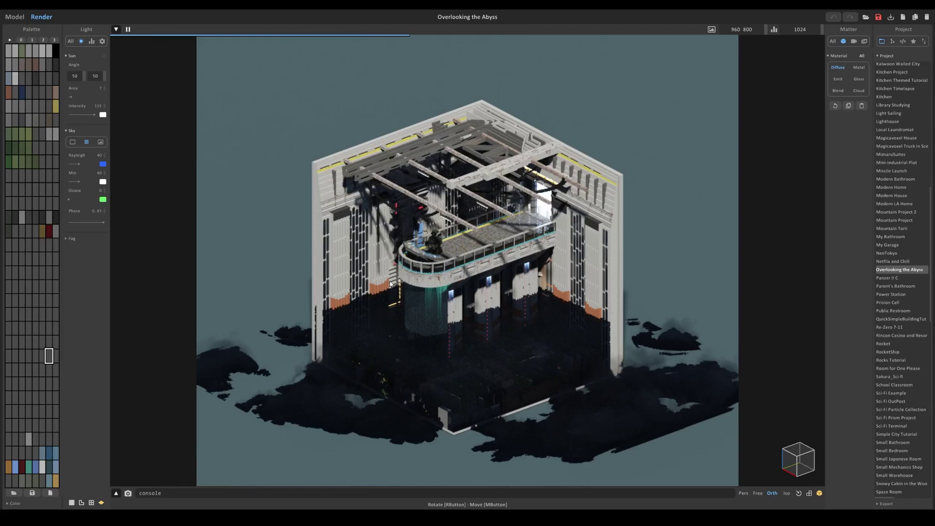
pyautogui.moveTo(77, 76); pyautogui.dragTo(45, 79)
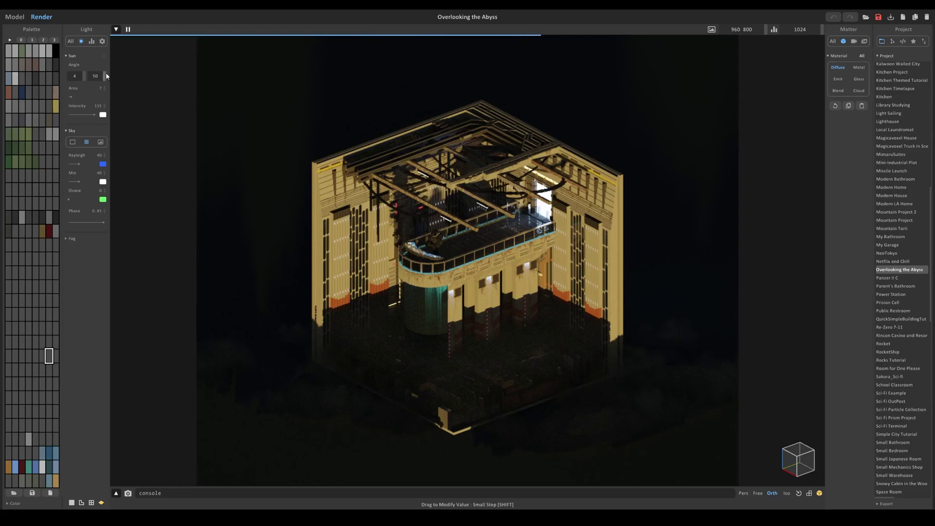
pyautogui.moveTo(107, 74); pyautogui.dragTo(84, 84)
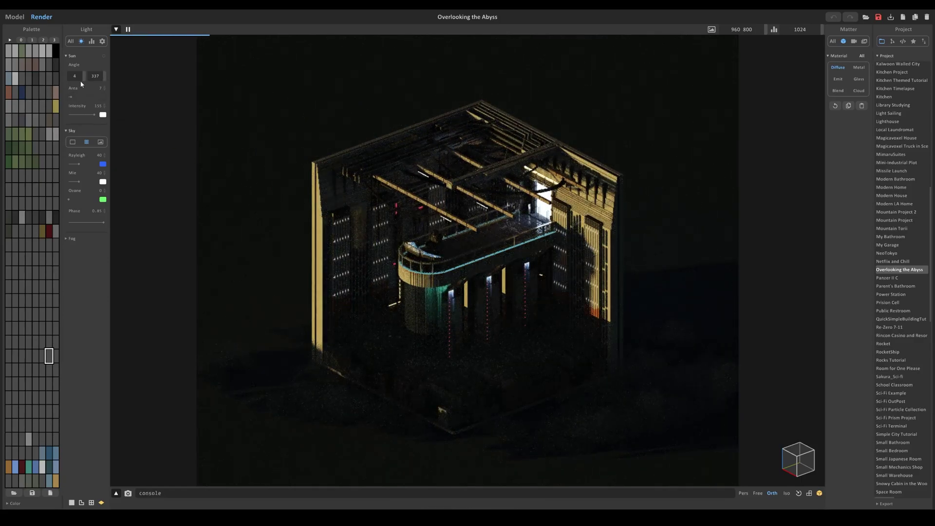
pyautogui.moveTo(85, 76); pyautogui.dragTo(82, 76)
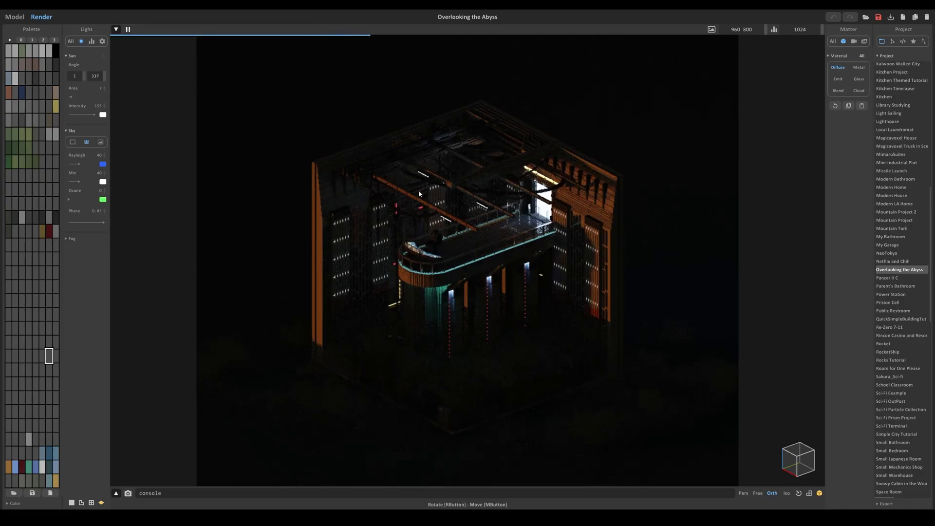
# Step: Raise camera exposure to 4.8 and add a subtle film vignette of 7
pyautogui.click(856, 43)
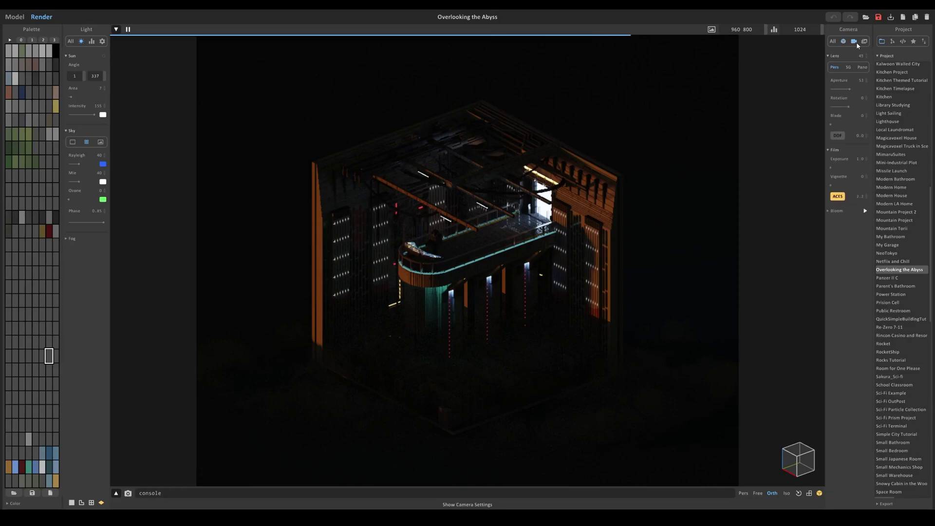
pyautogui.moveTo(832, 167); pyautogui.dragTo(840, 167)
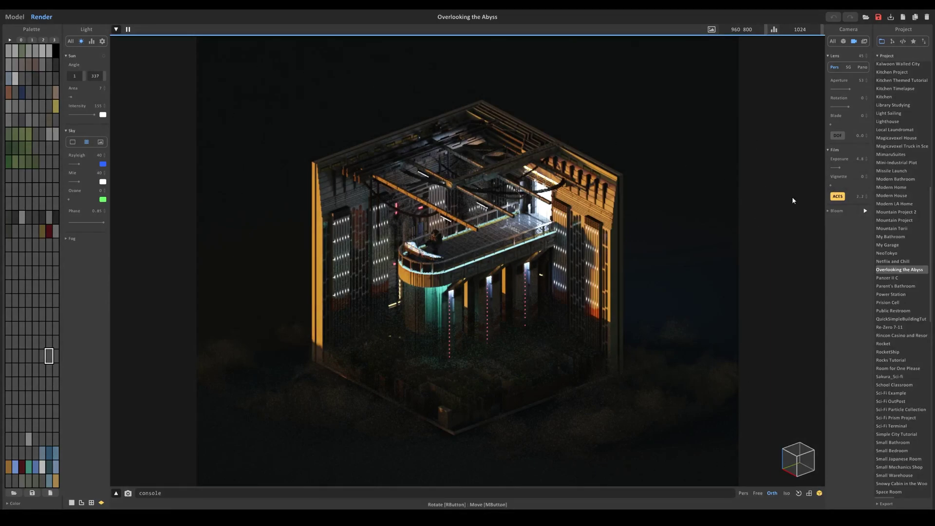
pyautogui.moveTo(832, 186); pyautogui.dragTo(866, 186)
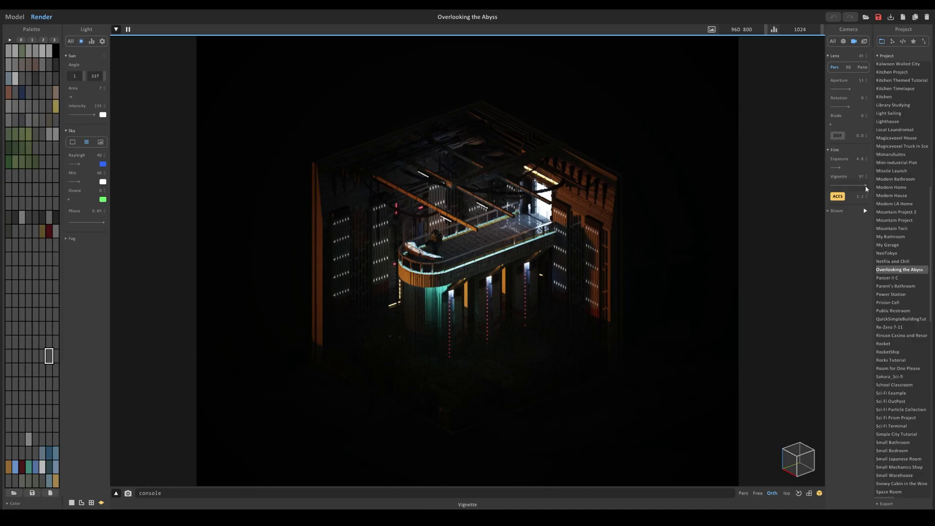
pyautogui.moveTo(866, 186); pyautogui.dragTo(832, 191)
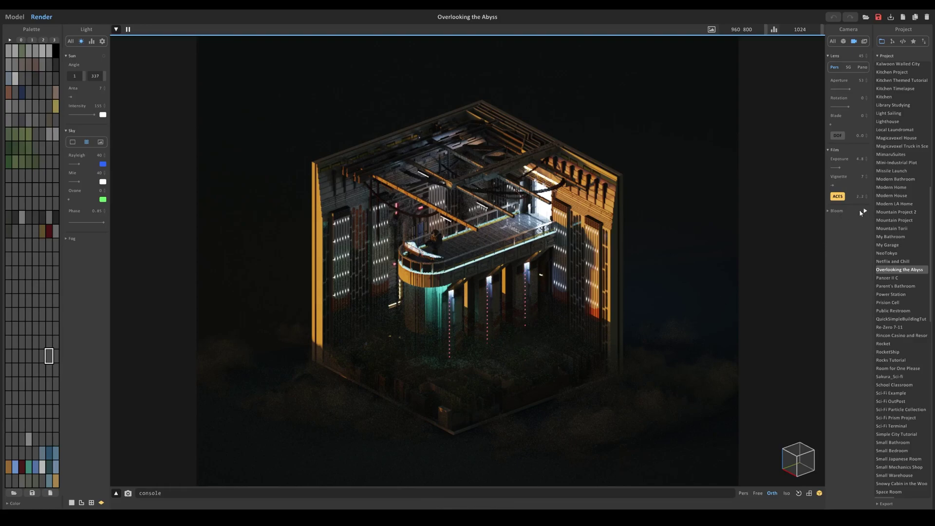
# Step: Enable bloom with mix 42, trying maximum size before settling on size 20
pyautogui.click(865, 211)
pyautogui.click(860, 212)
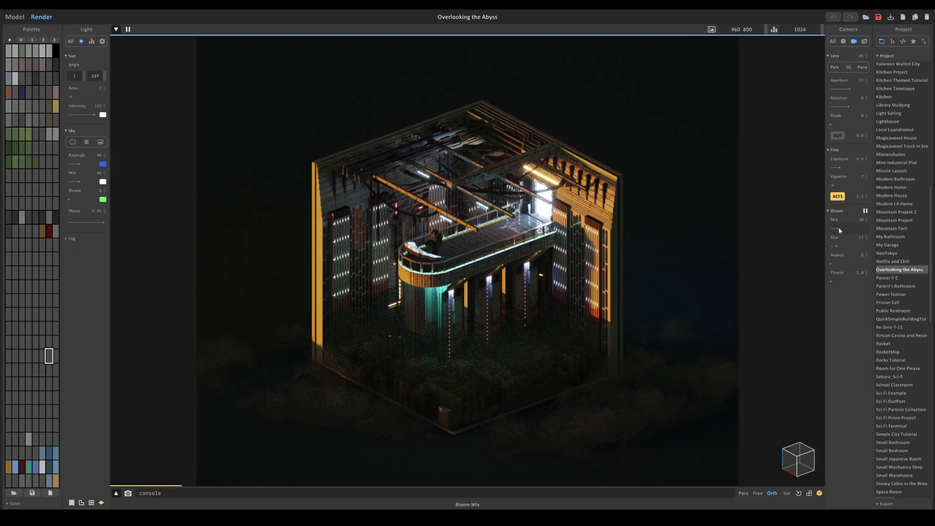
pyautogui.moveTo(838, 242); pyautogui.dragTo(867, 246)
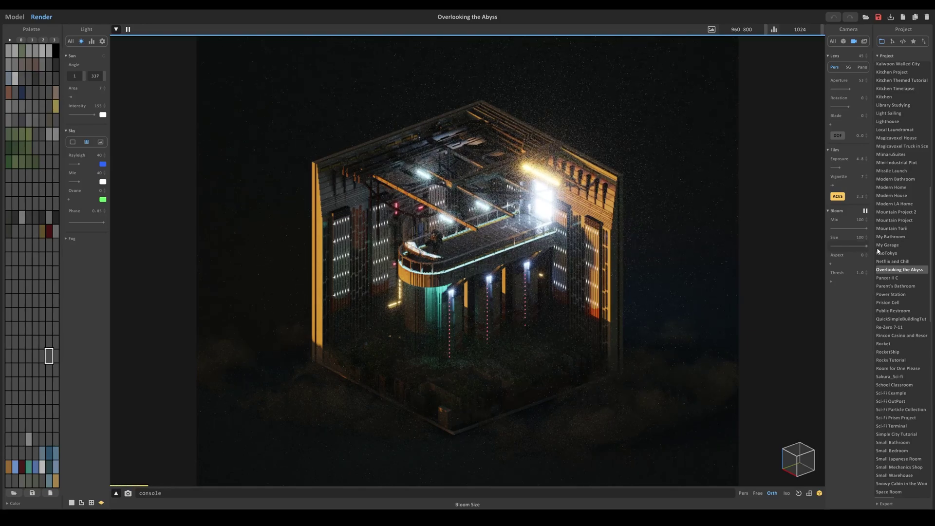
pyautogui.moveTo(860, 247)
pyautogui.mouseDown()
pyautogui.moveTo(838, 246)
pyautogui.moveTo(861, 235)
pyautogui.moveTo(853, 236)
pyautogui.mouseUp()
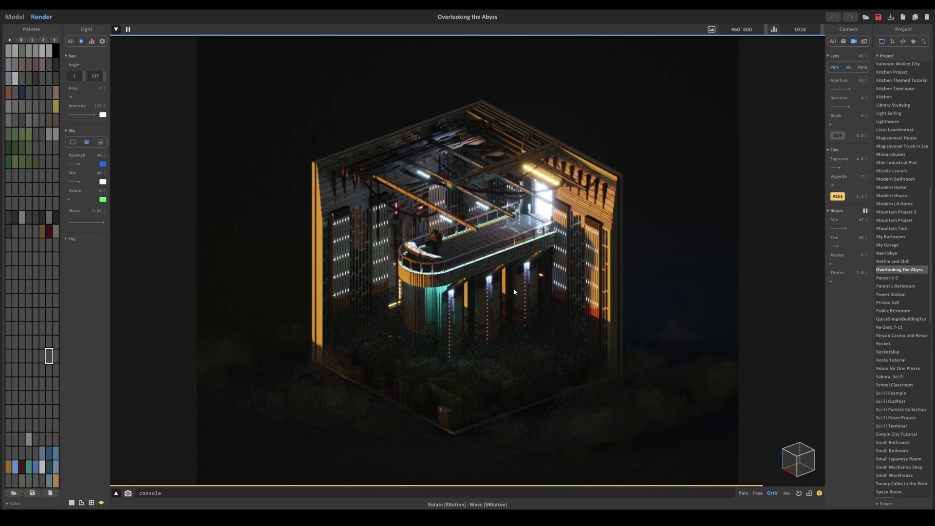
# Step: Switch on MIS-Reflect, MIS-Scatter and TR-Shadow in the Sample settings
pyautogui.click(92, 42)
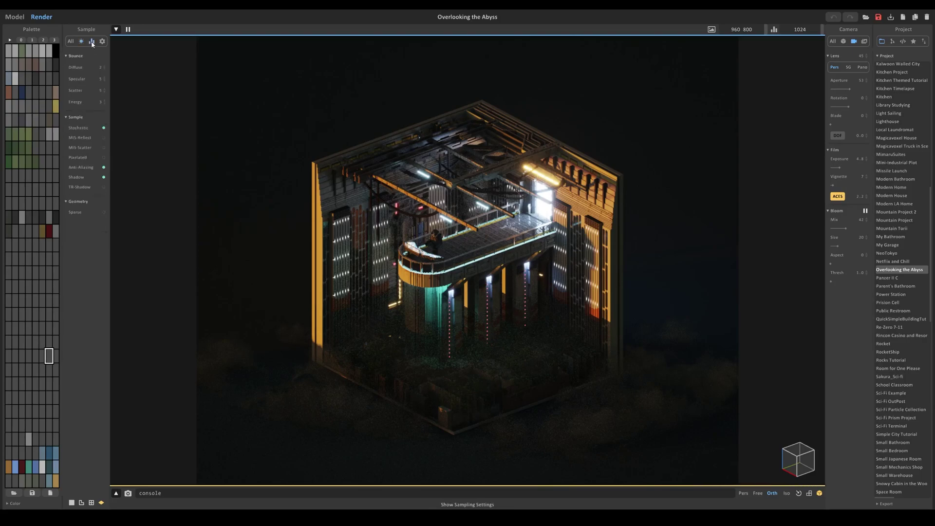
pyautogui.click(104, 128)
pyautogui.click(103, 137)
pyautogui.click(103, 147)
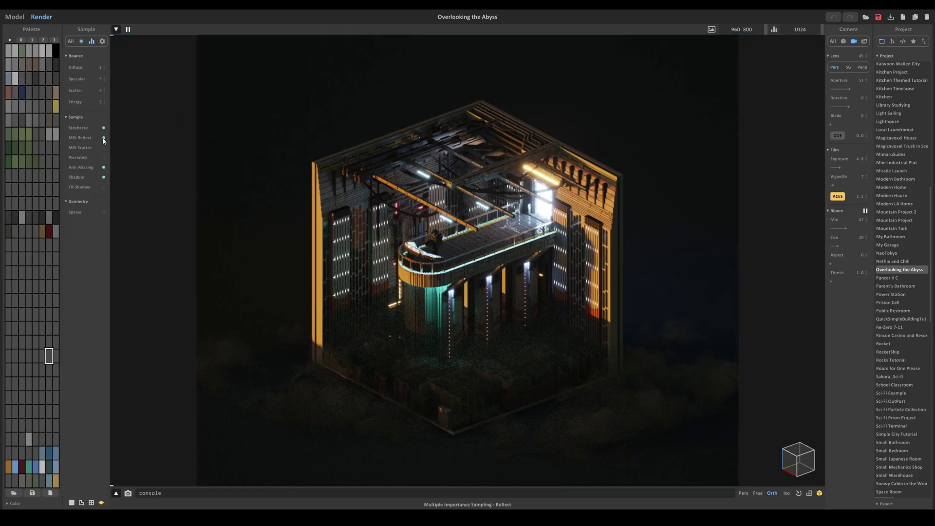
pyautogui.click(103, 187)
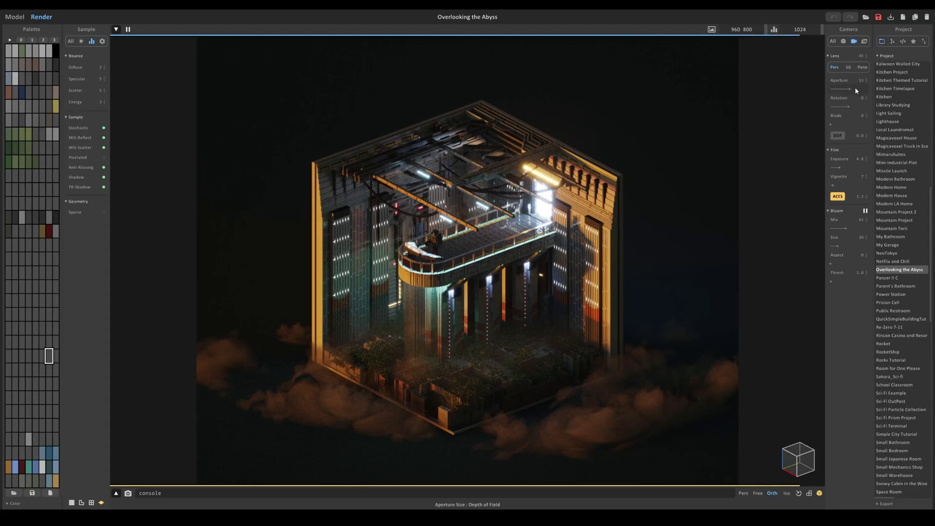
# Step: Focus the depth of field on the balcony and set the lens aperture to 43
pyautogui.moveTo(864, 91); pyautogui.dragTo(874, 93)
pyautogui.click(436, 244)
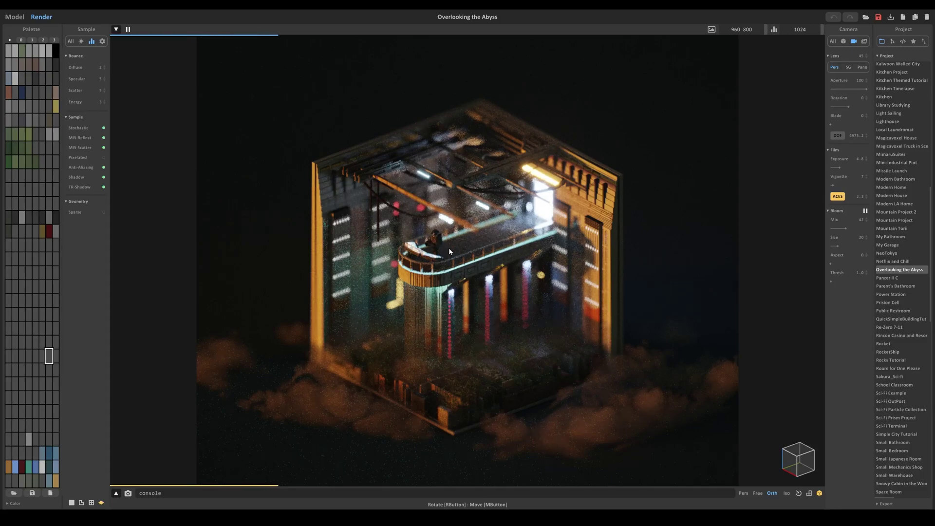
pyautogui.click(837, 89)
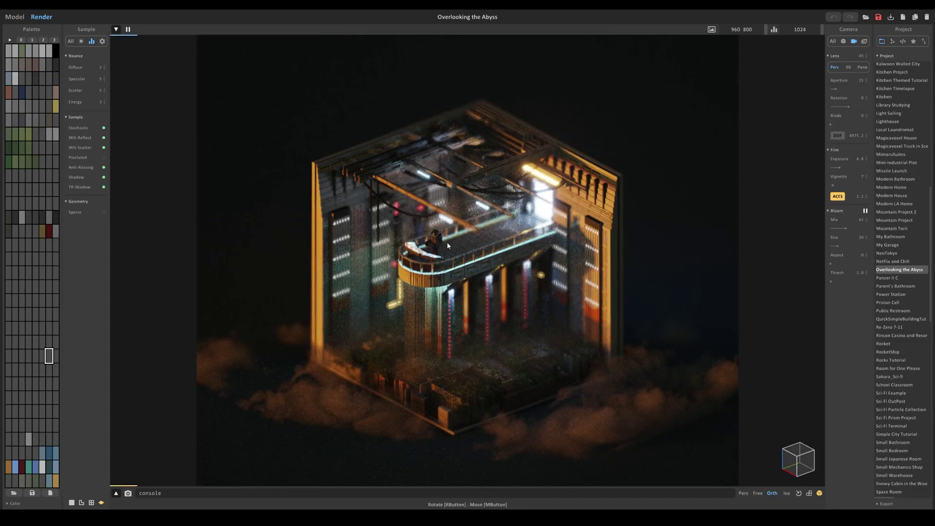
pyautogui.click(467, 254)
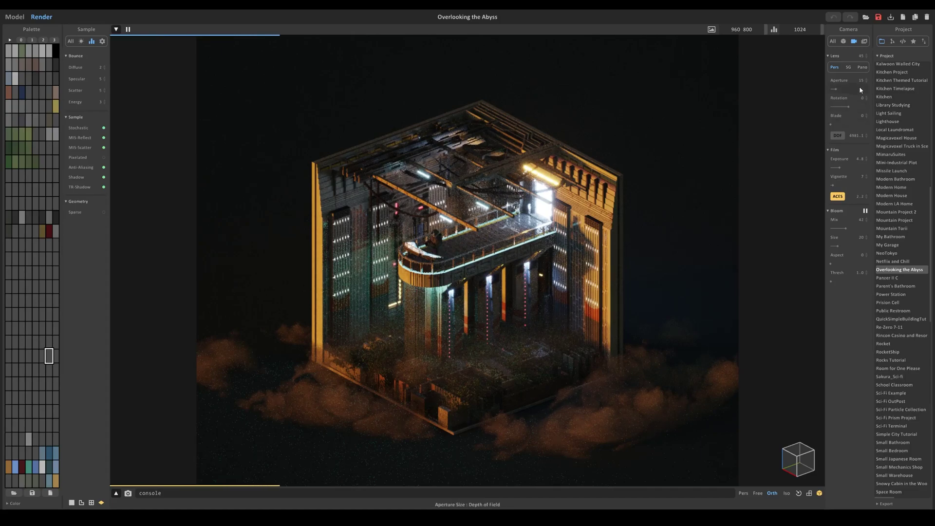
pyautogui.click(846, 89)
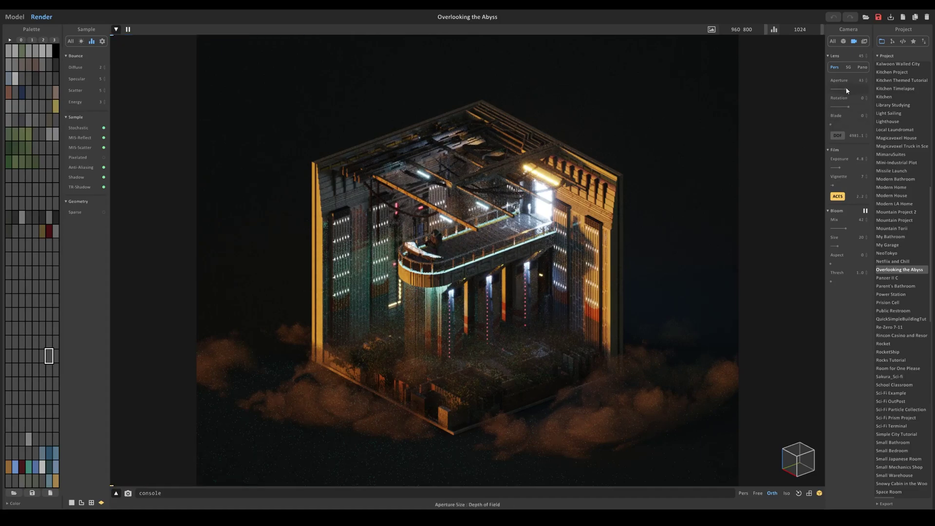
# Step: Fix the DOF focus depth, then orbit and zoom around the room to check it
pyautogui.click(842, 138)
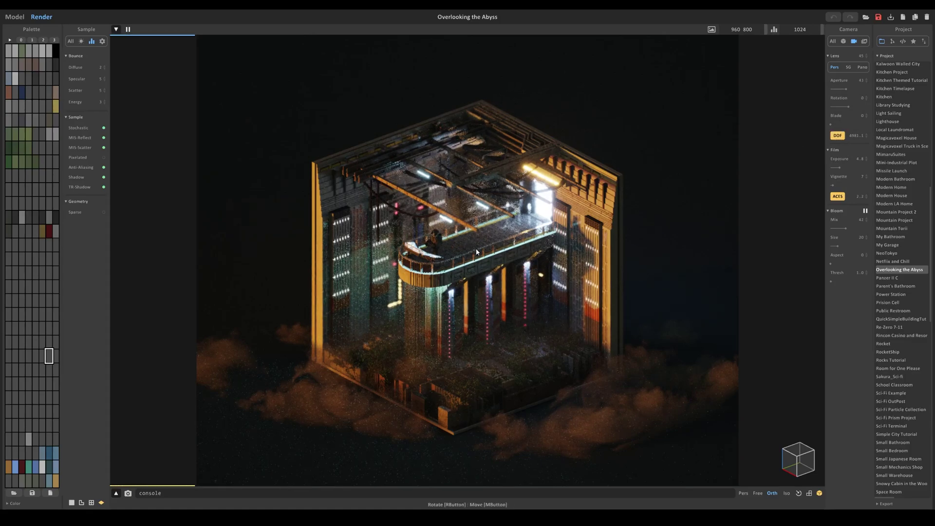
pyautogui.moveTo(546, 275); pyautogui.dragTo(372, 305, button='right')
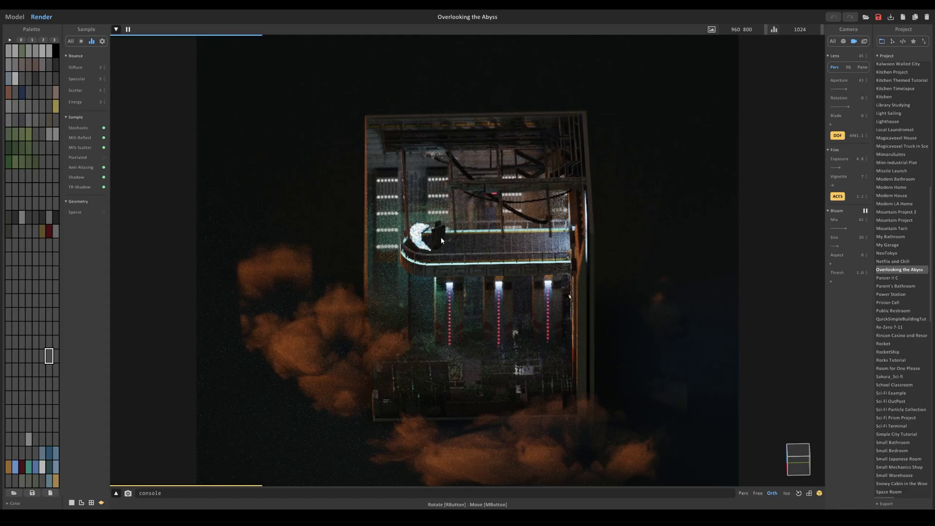
pyautogui.scroll(-5, 440, 237)
pyautogui.moveTo(441, 237); pyautogui.dragTo(472, 264, button='right')
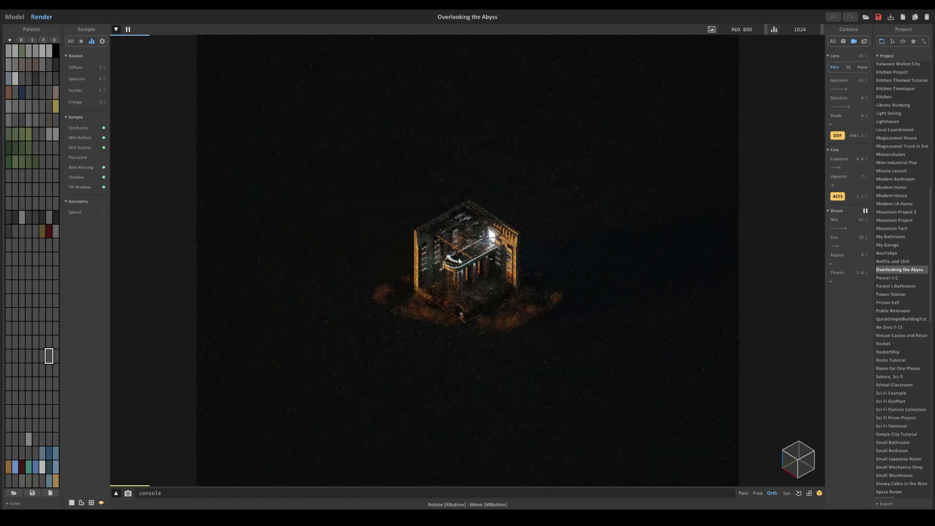
pyautogui.scroll(6, 471, 264)
pyautogui.scroll(3, 465, 266)
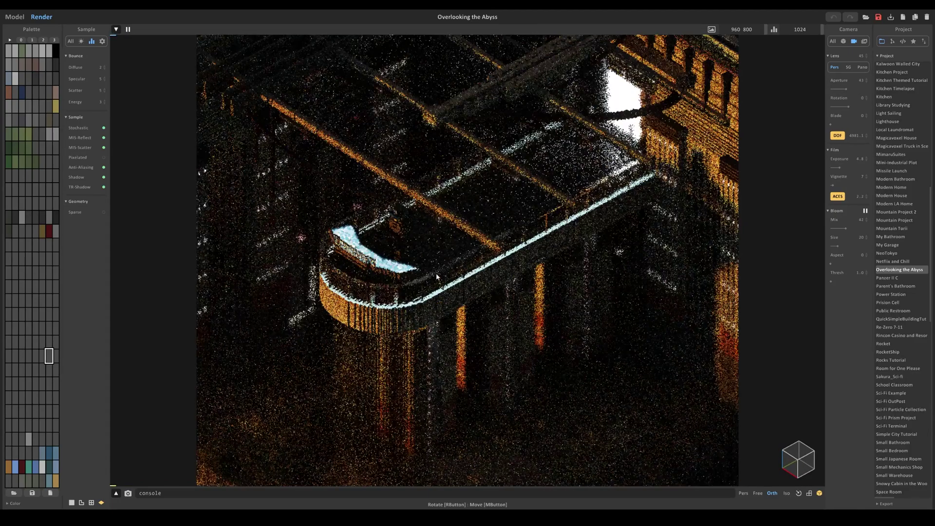
pyautogui.scroll(-5, 481, 305)
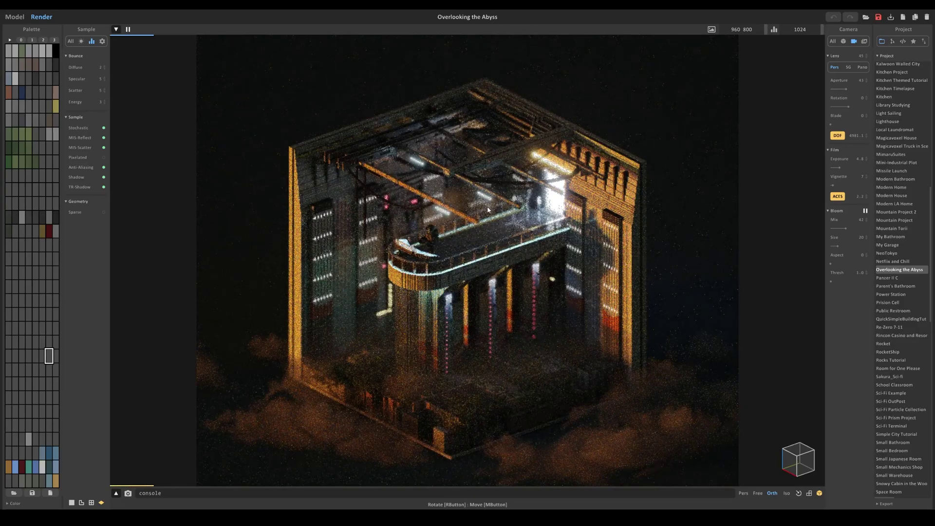
pyautogui.scroll(-2, 487, 207)
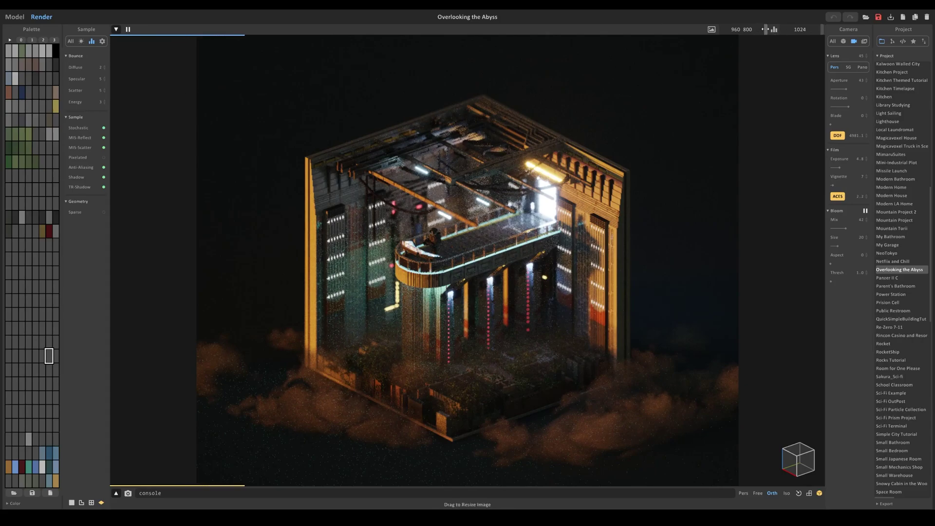
# Step: Set the render image size to 1080 × 1080
pyautogui.click(745, 29)
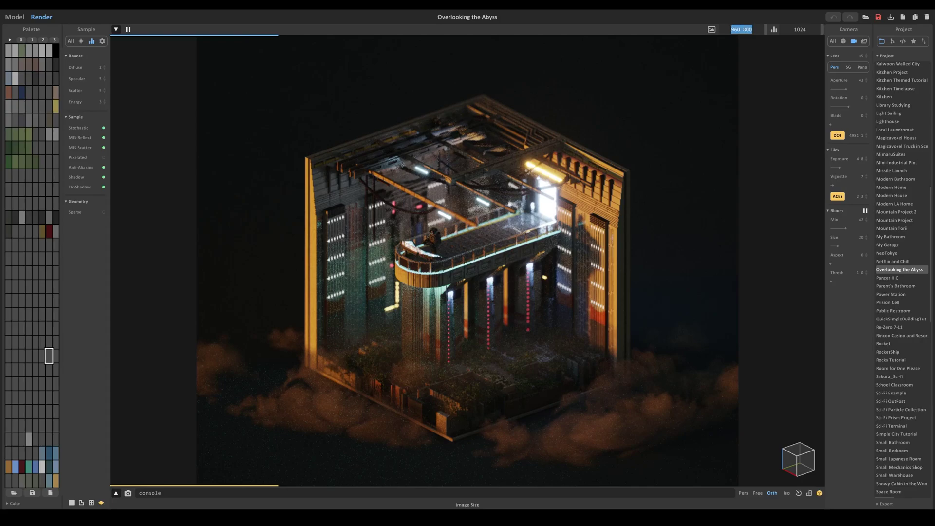
pyautogui.write('1080')
pyautogui.press('Return')
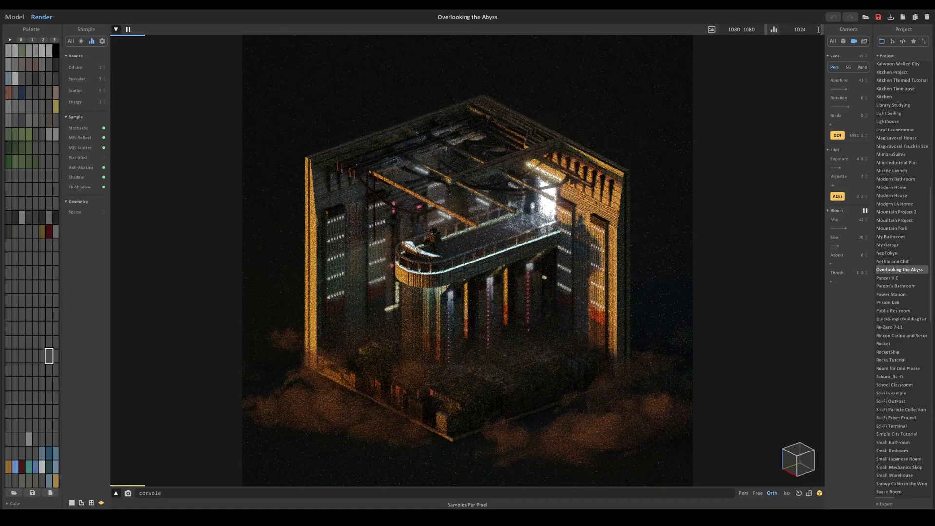
# Step: Raise the samples-per-pixel limit from 1024 to 6664
pyautogui.click(782, 31)
pyautogui.write('6664')
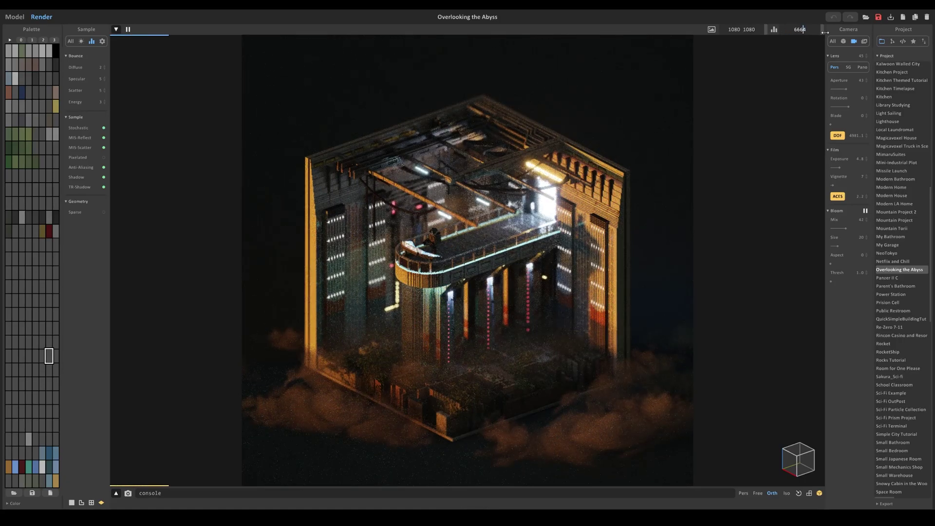
pyautogui.press('Return')
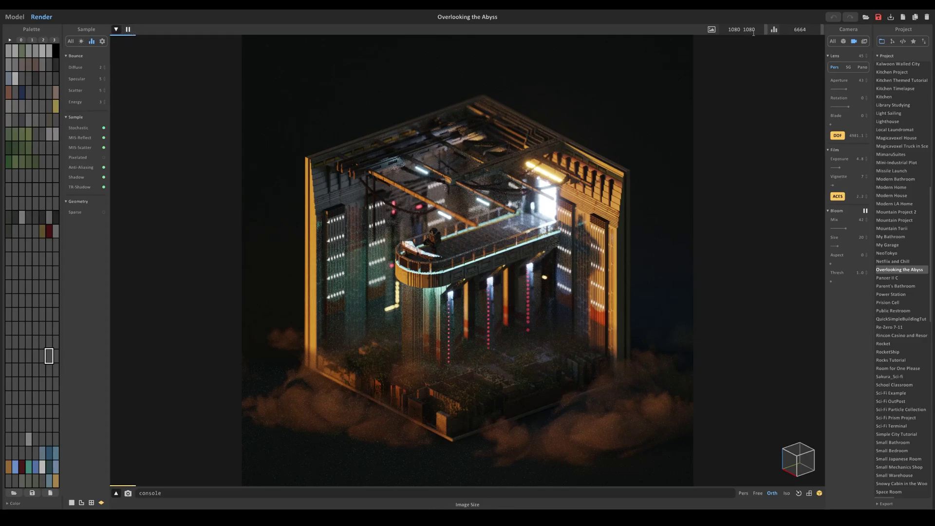
pyautogui.click(734, 30)
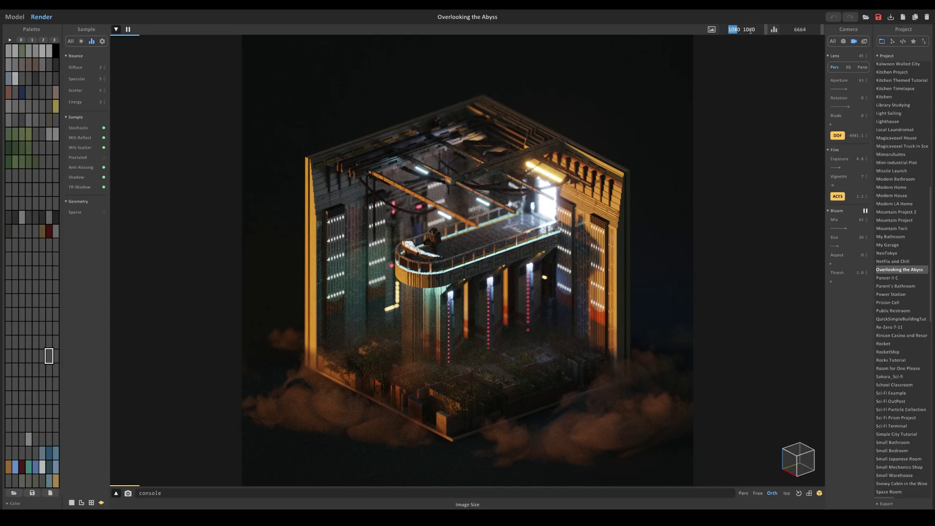